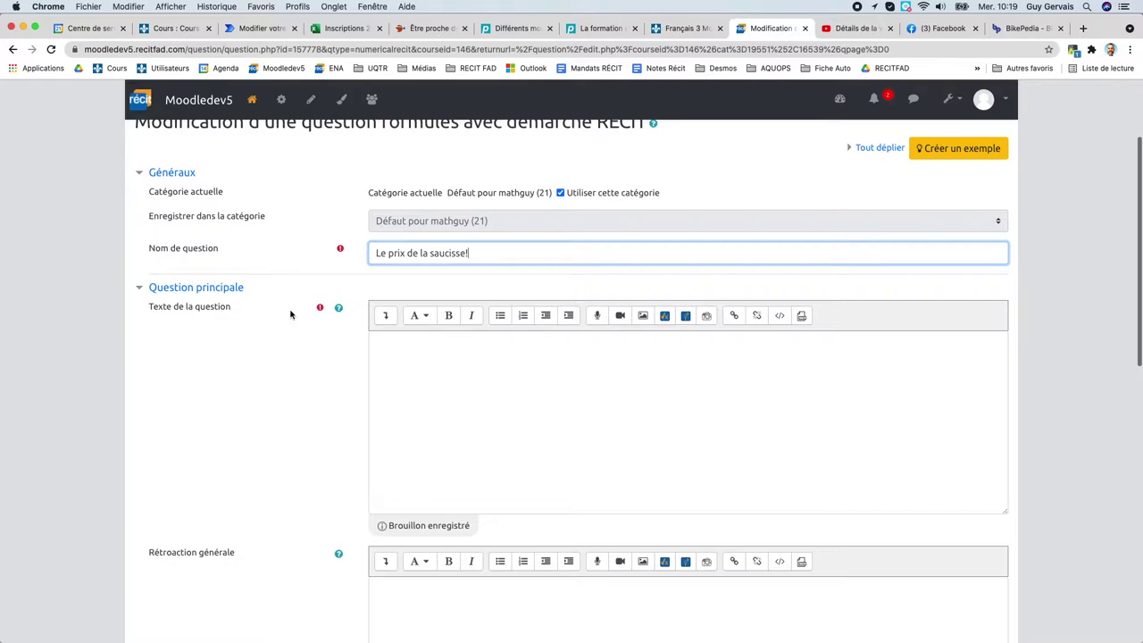
- Write a two-paragraph question text in French about buying saucisse at 11,45 $ le kg, asking what 1,2 kg will cost
{"action": "left_click", "coordinate": [405, 341]}
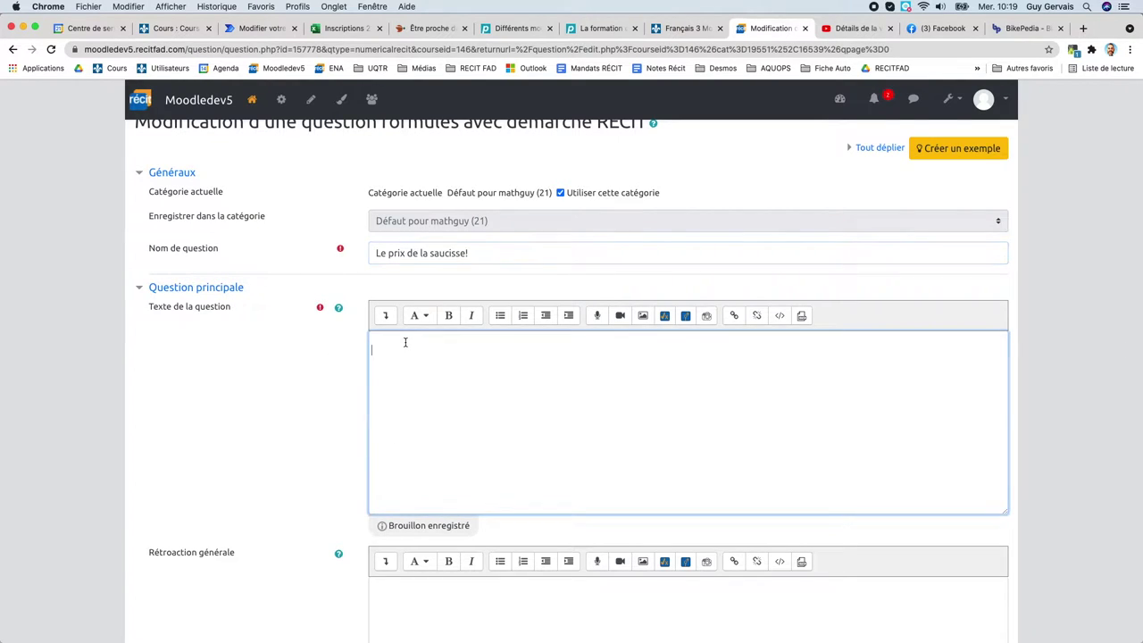
{"action": "type", "text": "Pierre achète de la saucisse chez le boucher du coin. Celle-ci se vend au prix de 11,45 $ le kg. Si Pierre achète 1,2 kg de saucisse, il devra débourser combien?"}
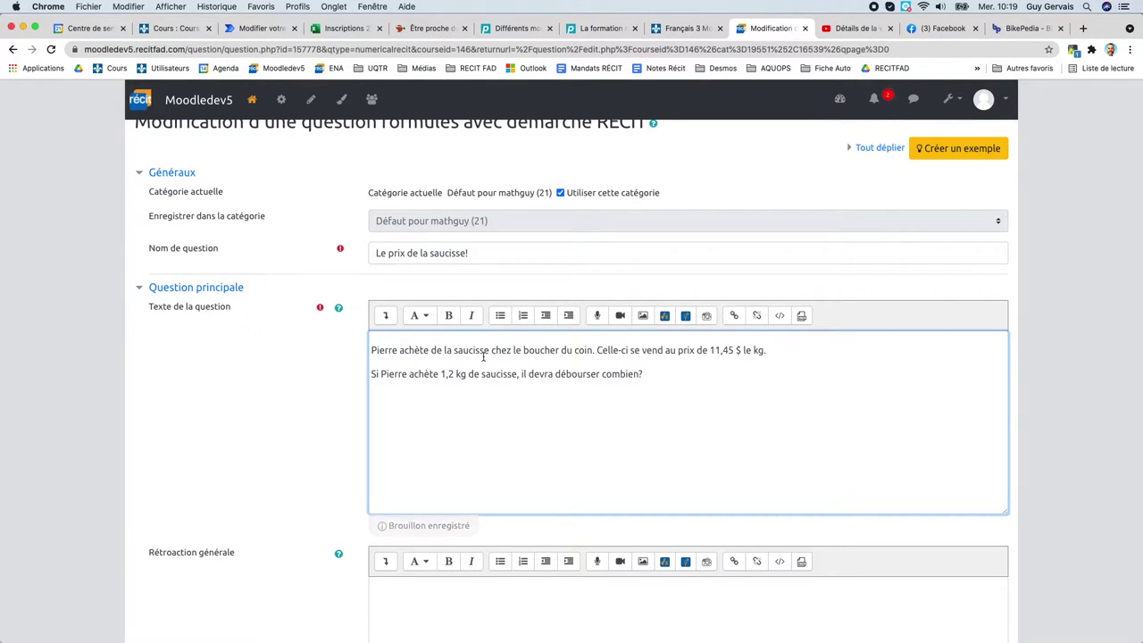
{"action": "double_click", "coordinate": [721, 350]}
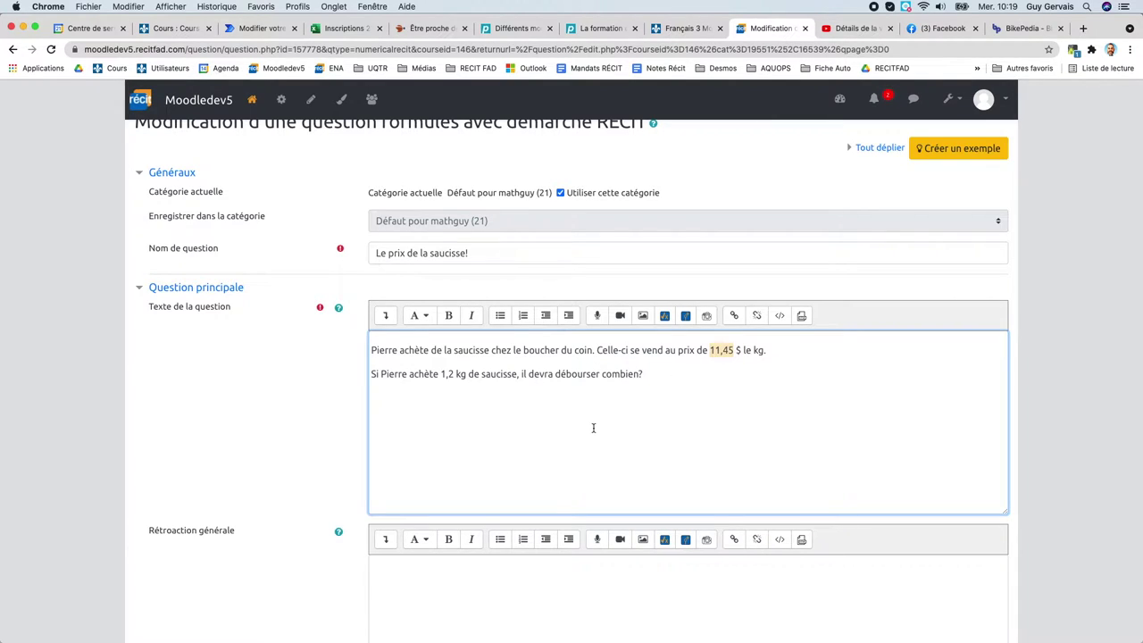
{"action": "double_click", "coordinate": [447, 373]}
{"action": "left_click", "coordinate": [579, 403]}
- Replace the price 11,45 with the variable {a} and the quantity 1,2 with the variable {b} in the question text
{"action": "double_click", "coordinate": [719, 351]}
{"action": "type", "text": "a"}
{"action": "double_click", "coordinate": [447, 373]}
{"action": "type", "text": "b"}
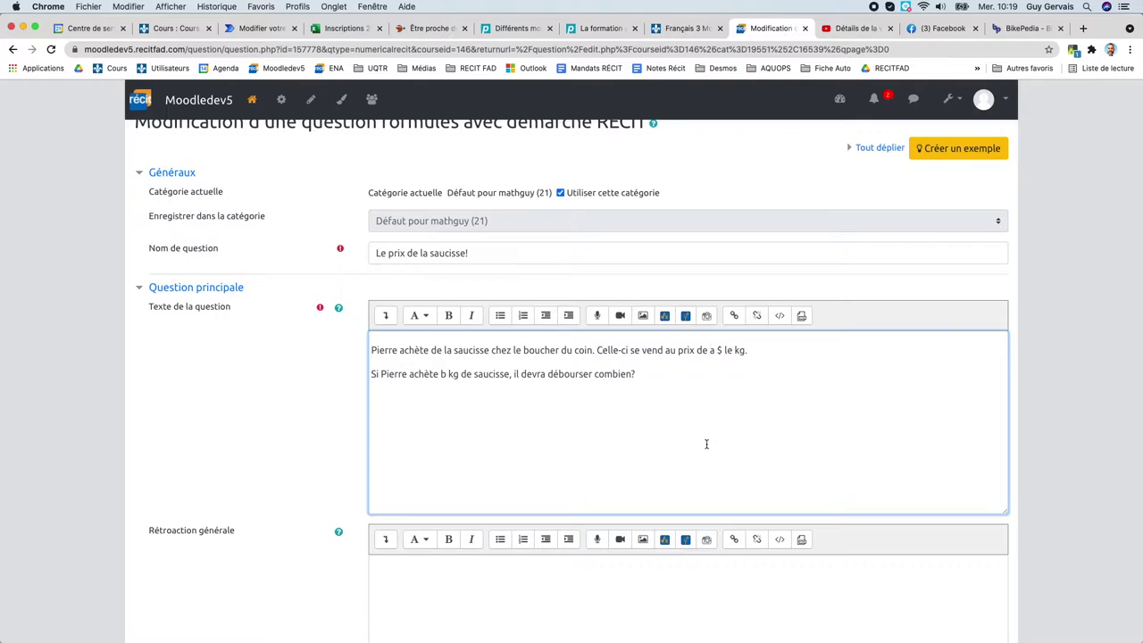
{"action": "type", "text": "{a}"}
{"action": "left_click", "coordinate": [440, 374]}
{"action": "type", "text": "{"}
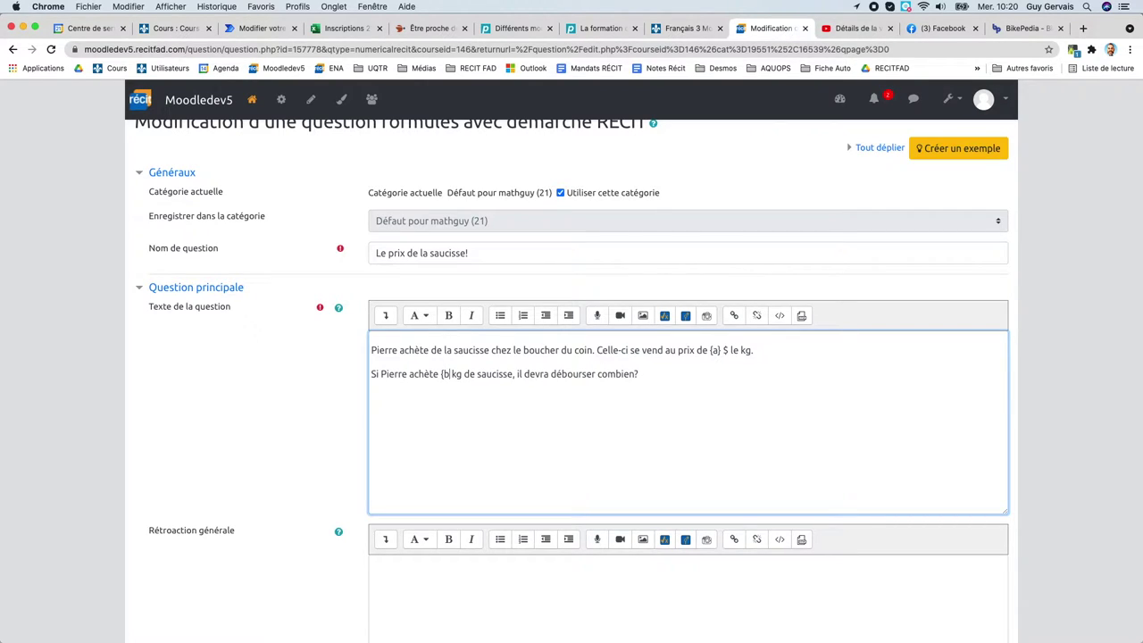
{"action": "key", "text": "Right"}
{"action": "type", "text": "}"}
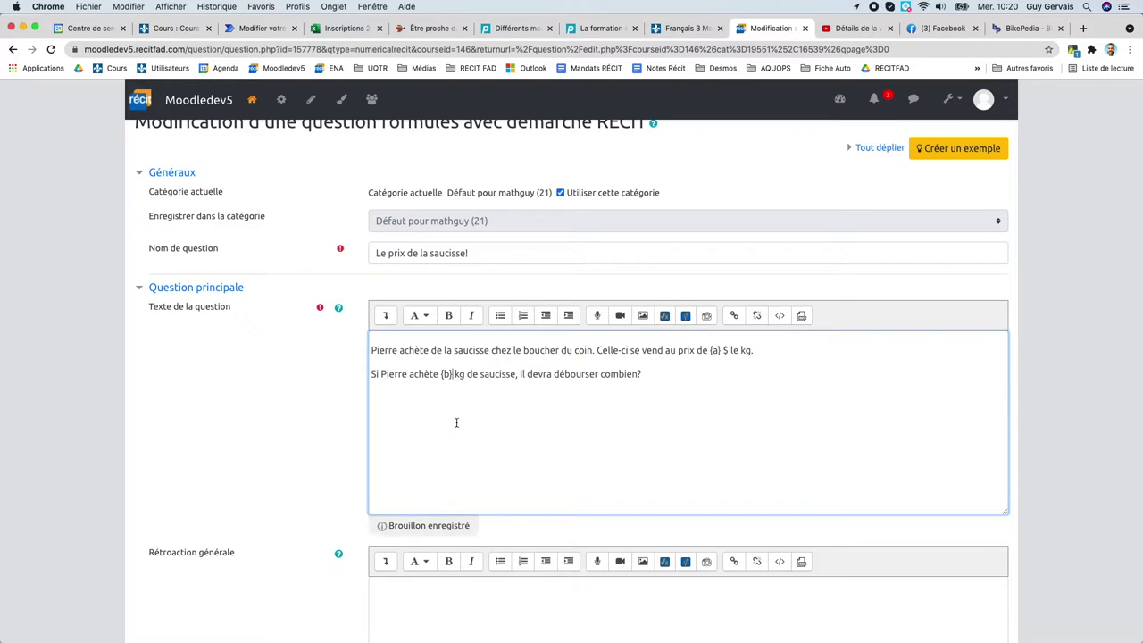
- Examine the grade, text and answer formula of Partie 1 and compare them with the variables in the question text
{"action": "scroll", "coordinate": [329, 446], "scroll_direction": "down", "scroll_amount": 3}
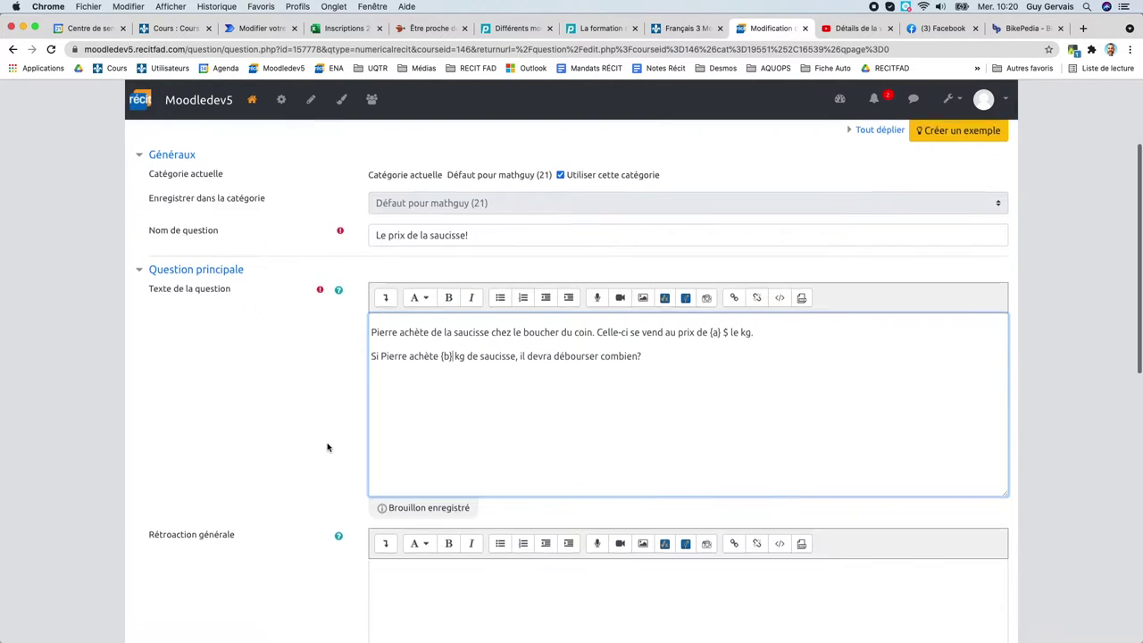
{"action": "scroll", "coordinate": [327, 446], "scroll_direction": "down", "scroll_amount": 5}
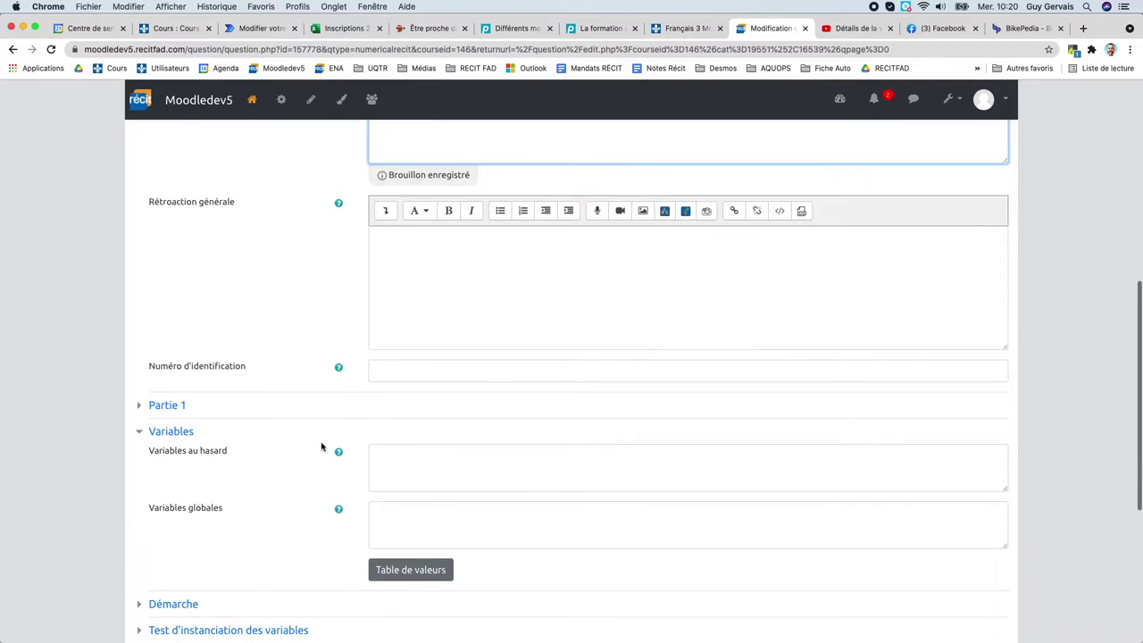
{"action": "left_click", "coordinate": [172, 409]}
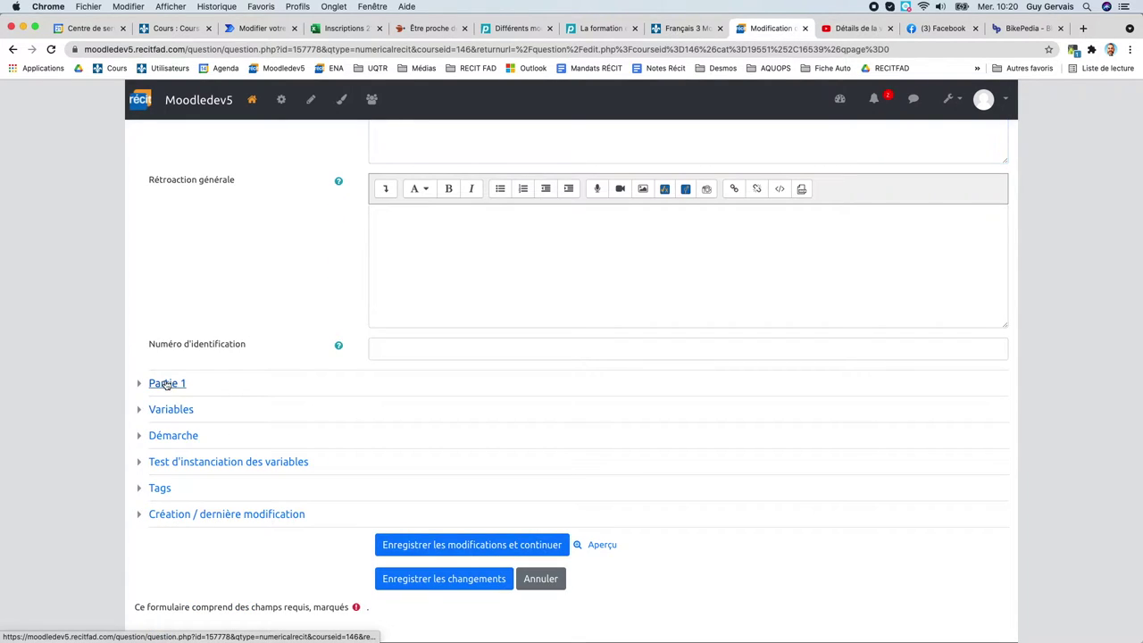
{"action": "left_click", "coordinate": [166, 383]}
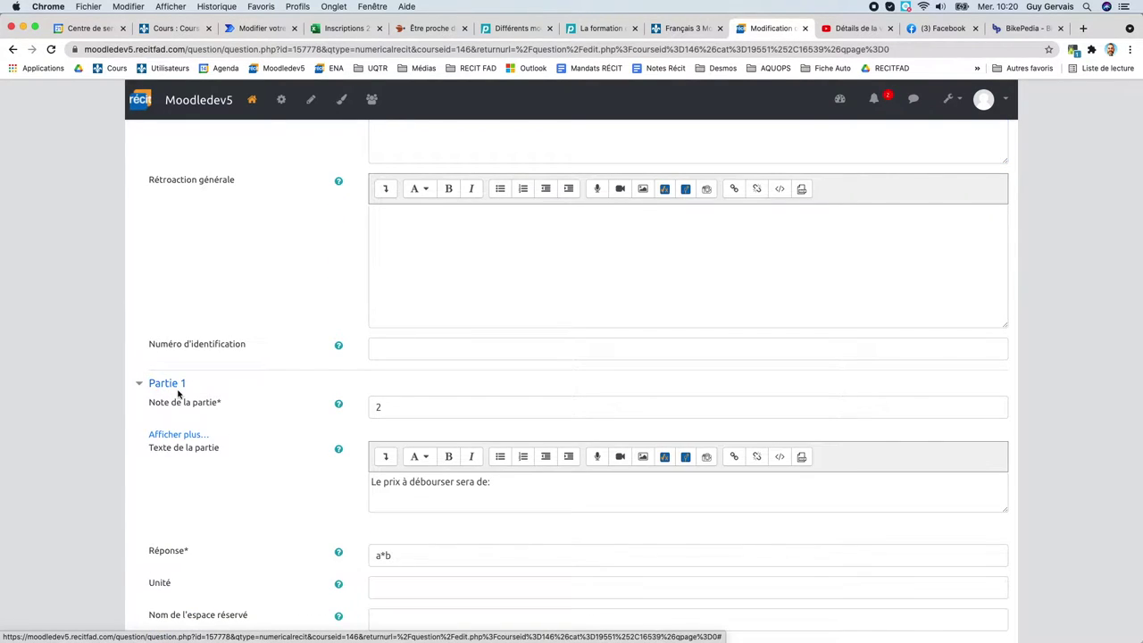
{"action": "scroll", "coordinate": [175, 391], "scroll_direction": "down", "scroll_amount": 1}
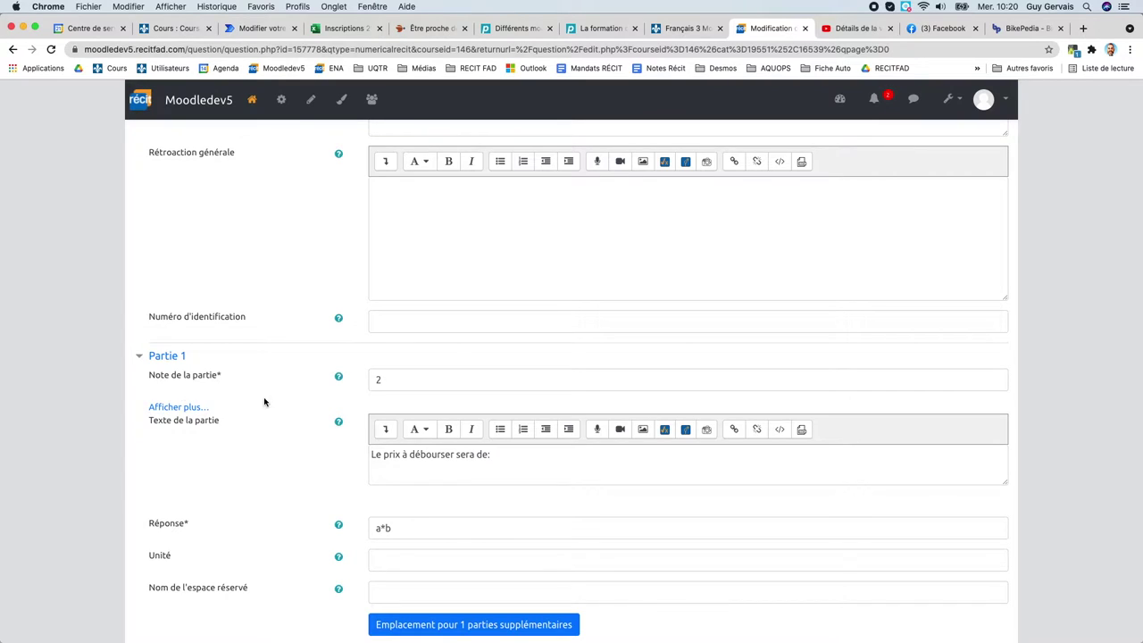
{"action": "left_click", "coordinate": [378, 381]}
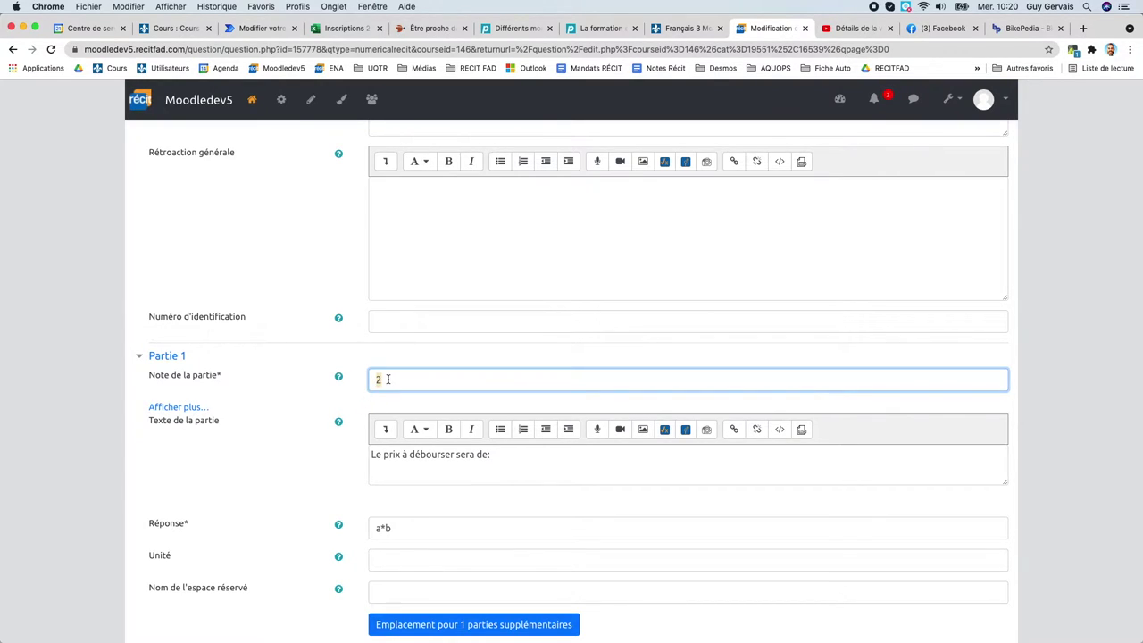
{"action": "triple_click", "coordinate": [387, 455]}
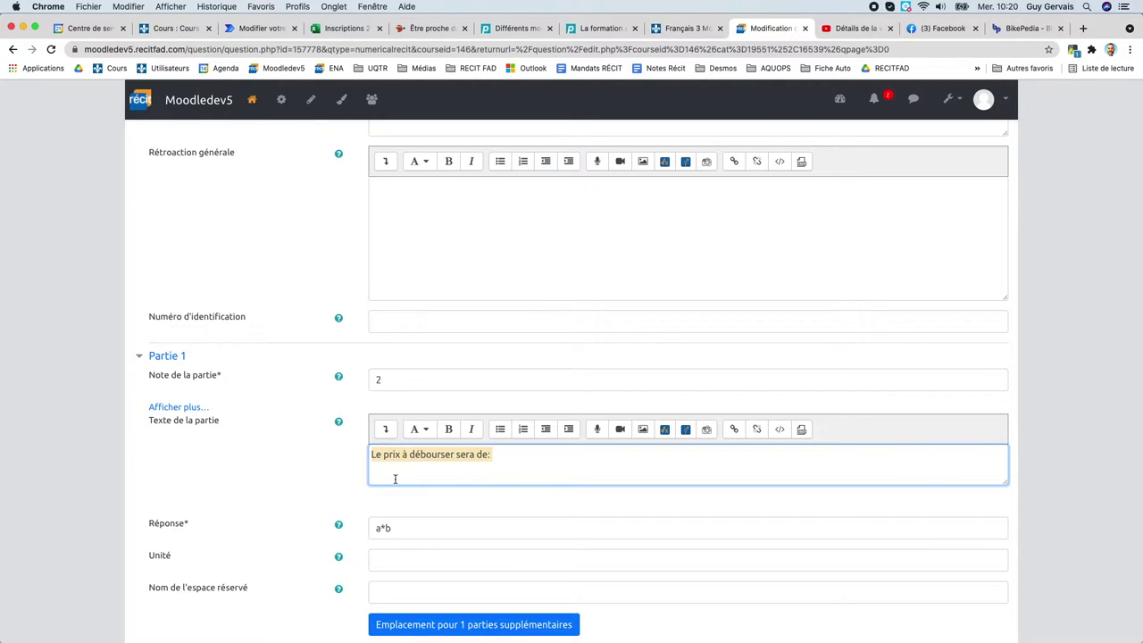
{"action": "left_click", "coordinate": [380, 528]}
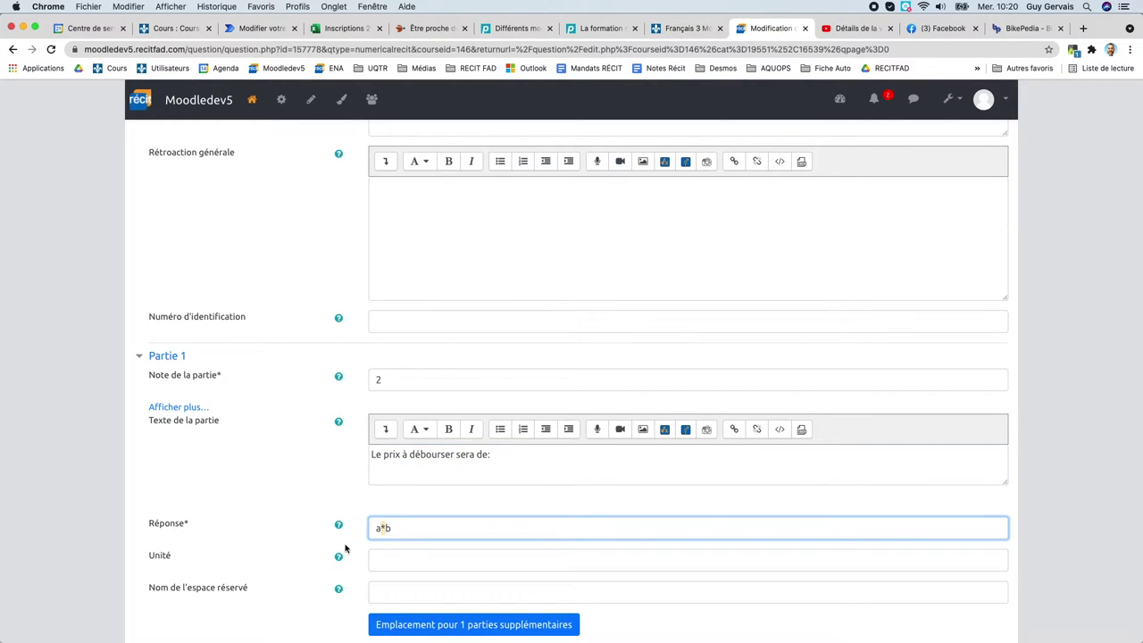
{"action": "scroll", "coordinate": [344, 548], "scroll_direction": "down", "scroll_amount": 2}
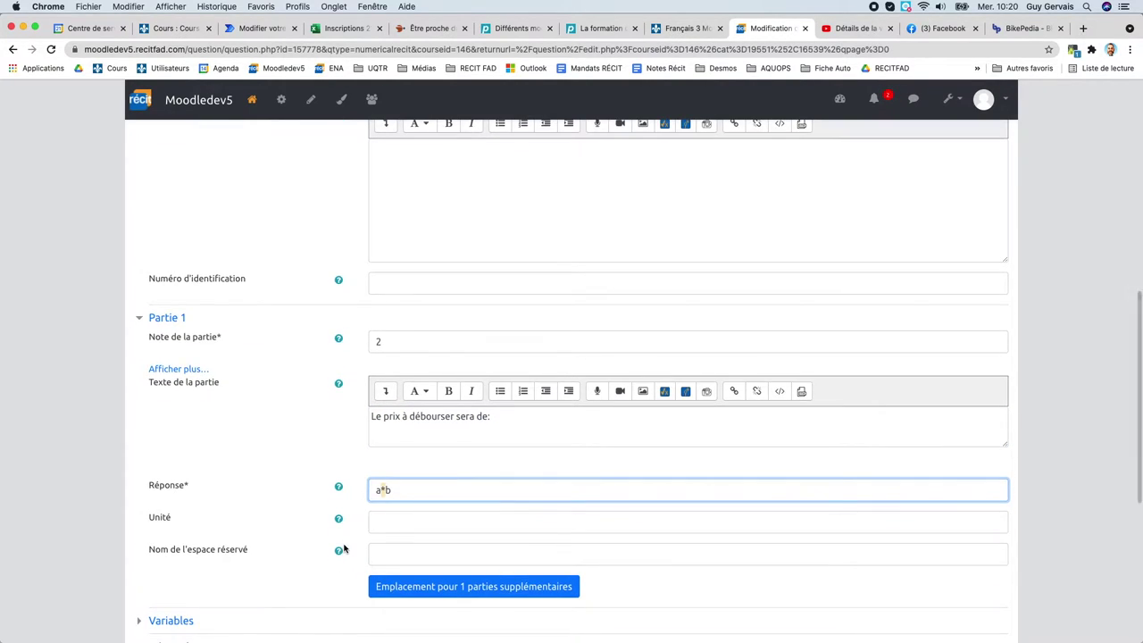
{"action": "scroll", "coordinate": [344, 549], "scroll_direction": "down", "scroll_amount": 4}
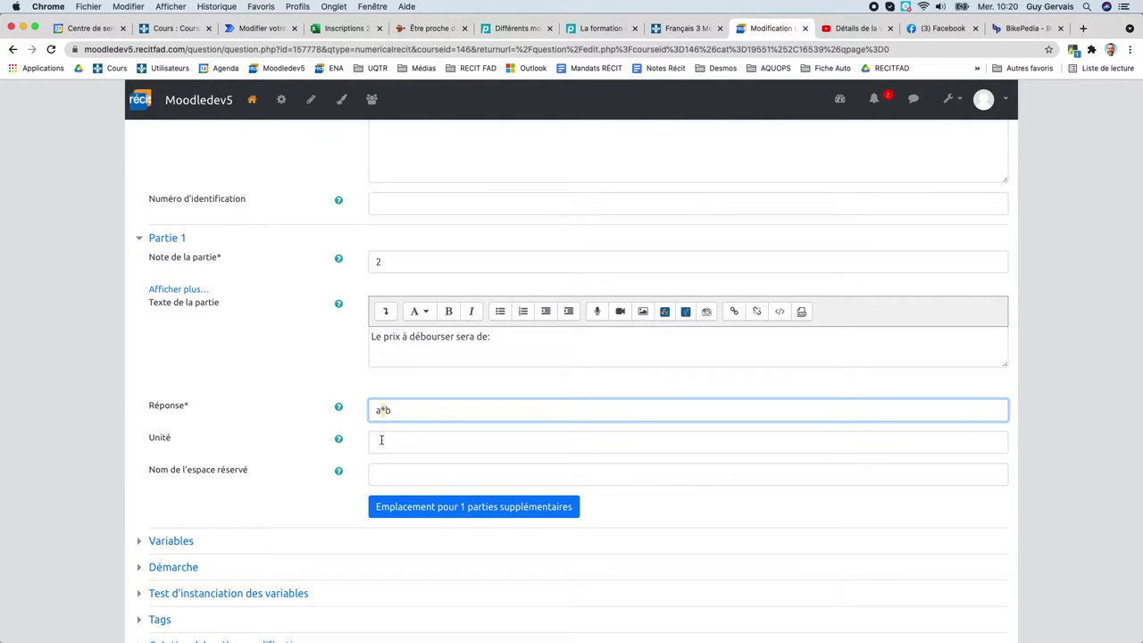
{"action": "scroll", "coordinate": [287, 483], "scroll_direction": "down", "scroll_amount": 2}
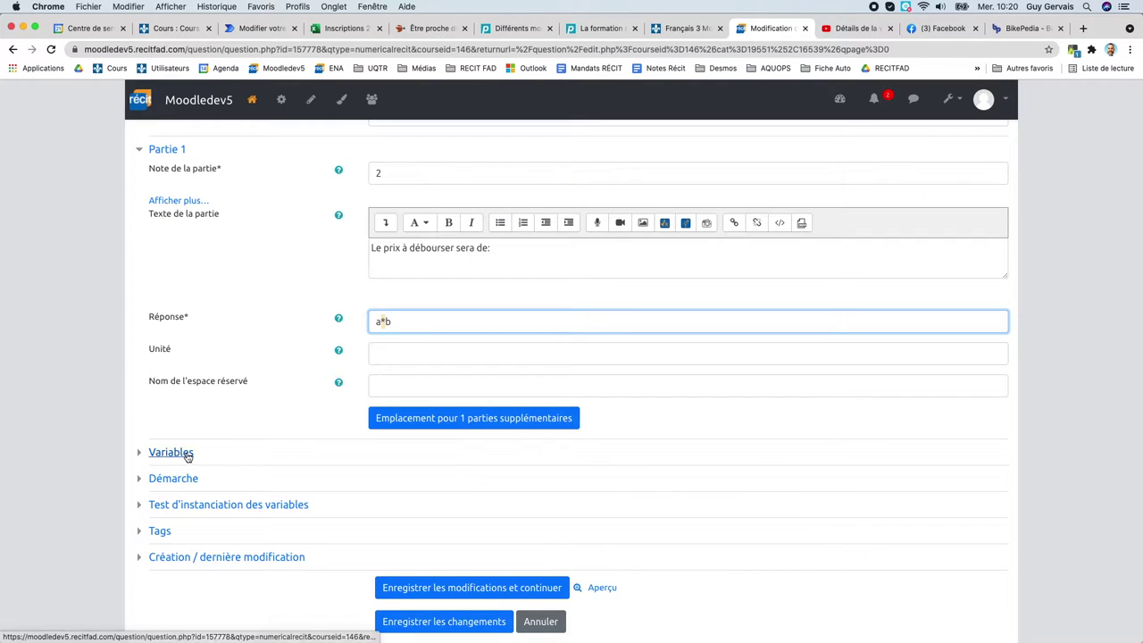
{"action": "scroll", "coordinate": [286, 428], "scroll_direction": "up", "scroll_amount": 10}
{"action": "scroll", "coordinate": [286, 428], "scroll_direction": "up", "scroll_amount": 4}
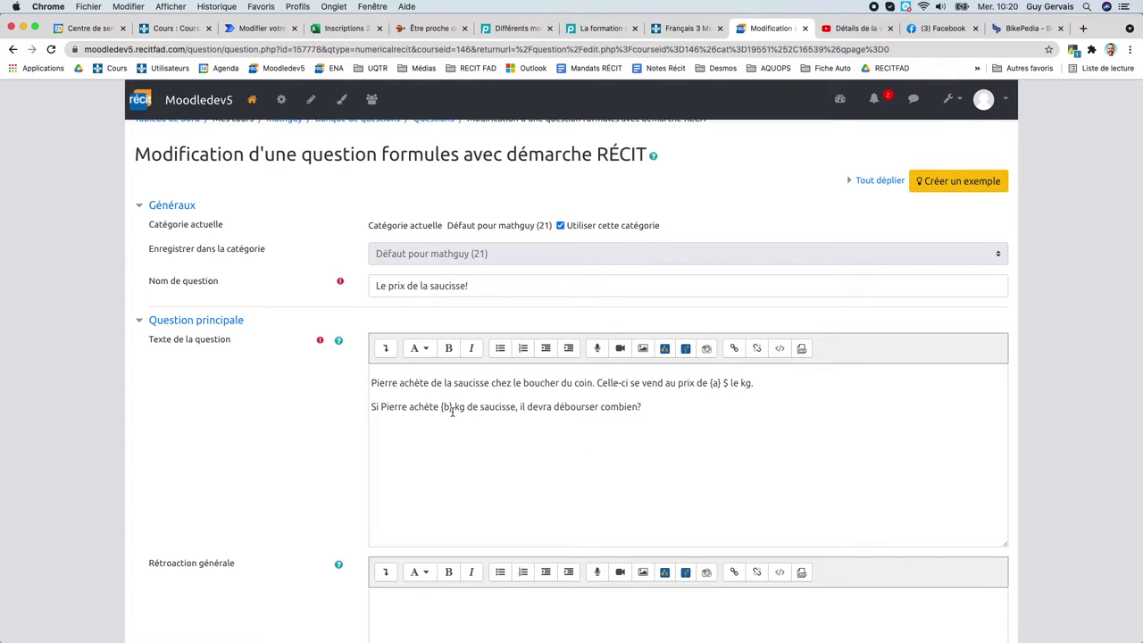
{"action": "scroll", "coordinate": [289, 545], "scroll_direction": "down", "scroll_amount": 10}
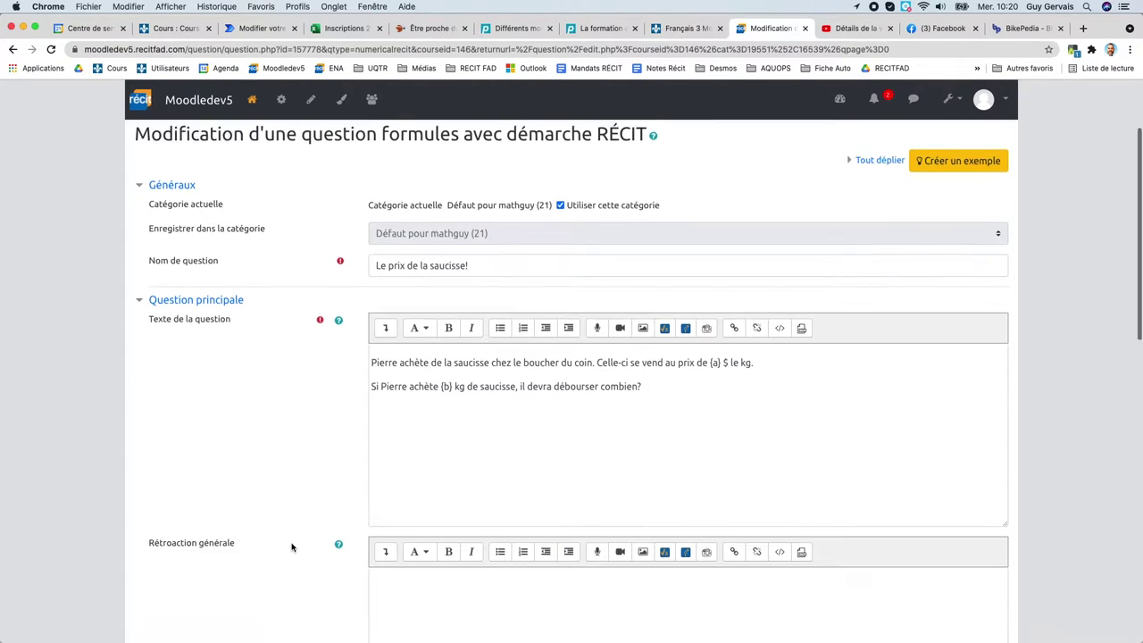
{"action": "scroll", "coordinate": [291, 546], "scroll_direction": "down", "scroll_amount": 4}
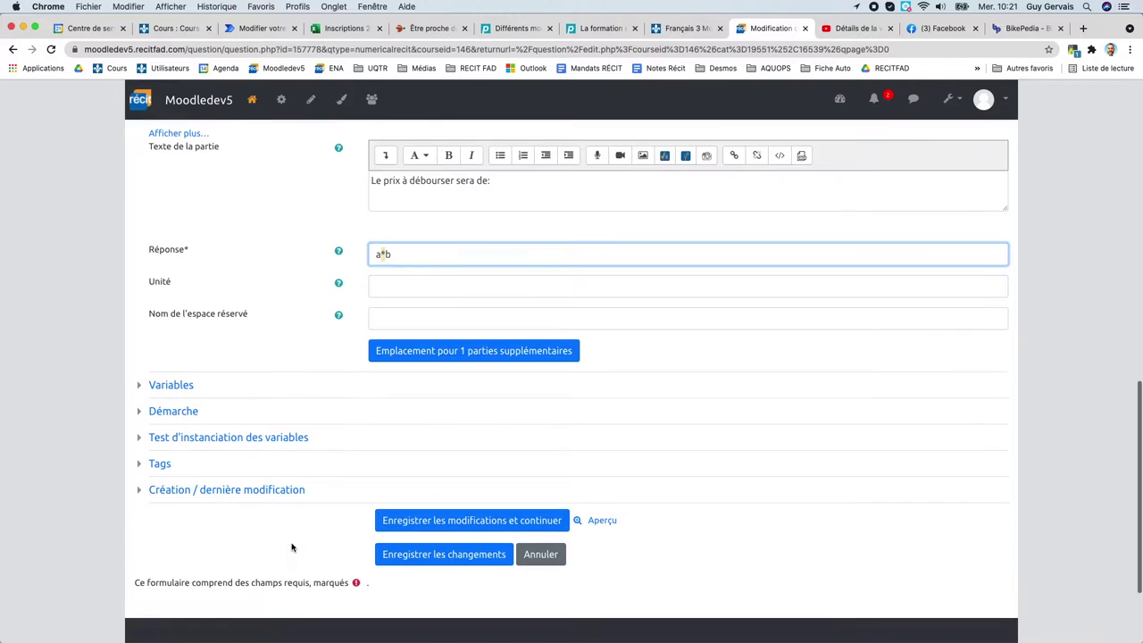
- Create a value table for the variables with an added column b, and fill its first row with a = 11.25 and b = 1.2
{"action": "left_click", "coordinate": [176, 385]}
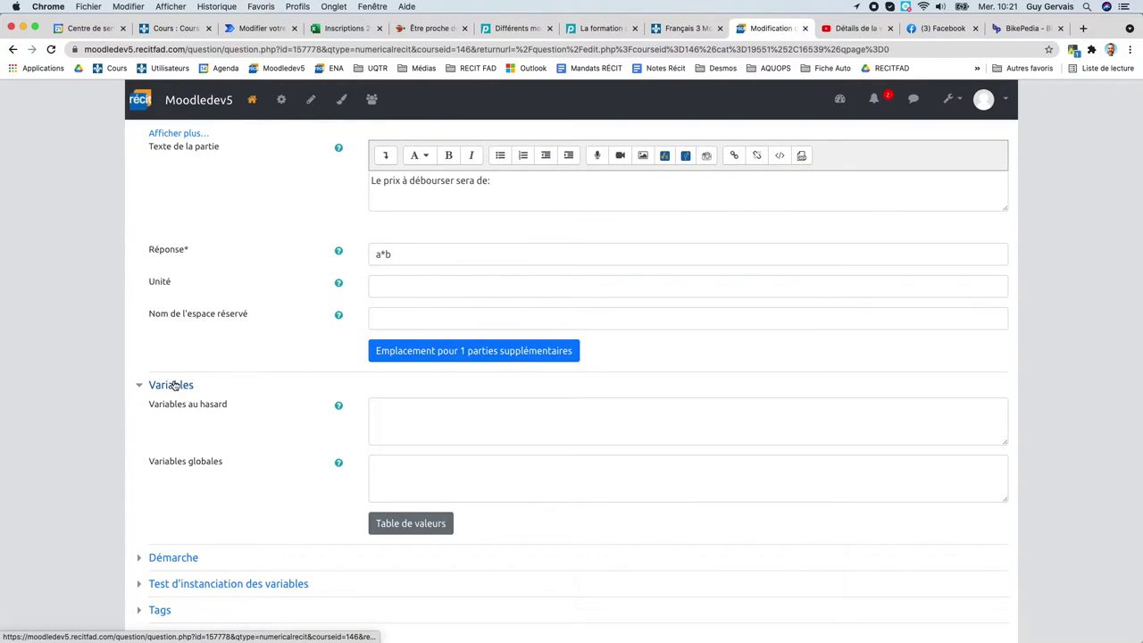
{"action": "scroll", "coordinate": [187, 385], "scroll_direction": "down", "scroll_amount": 2}
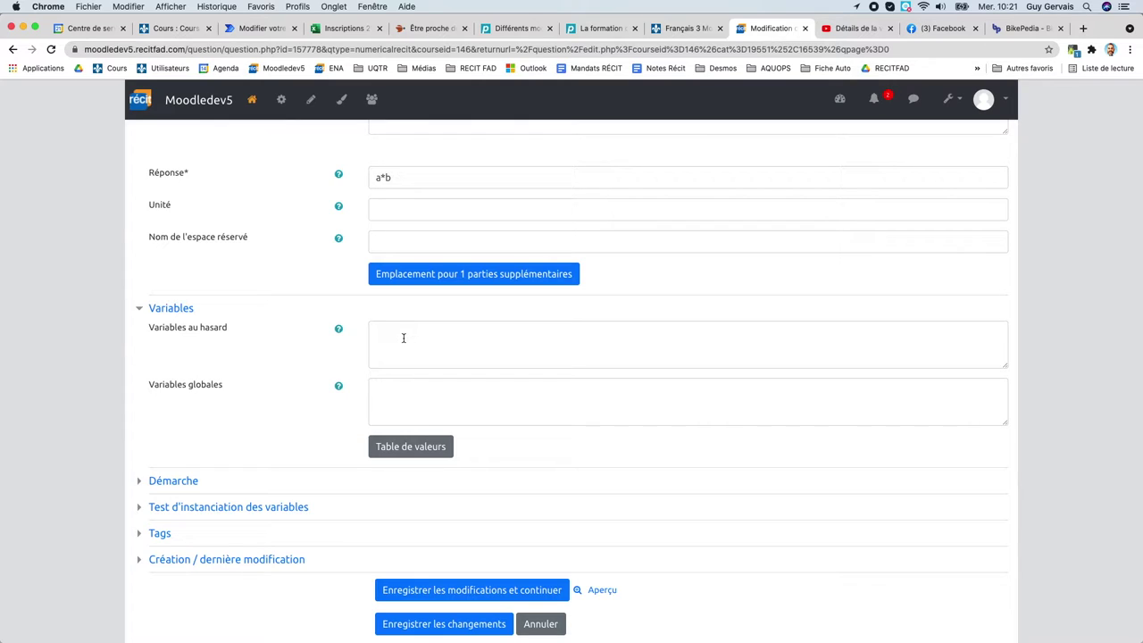
{"action": "left_click", "coordinate": [408, 446]}
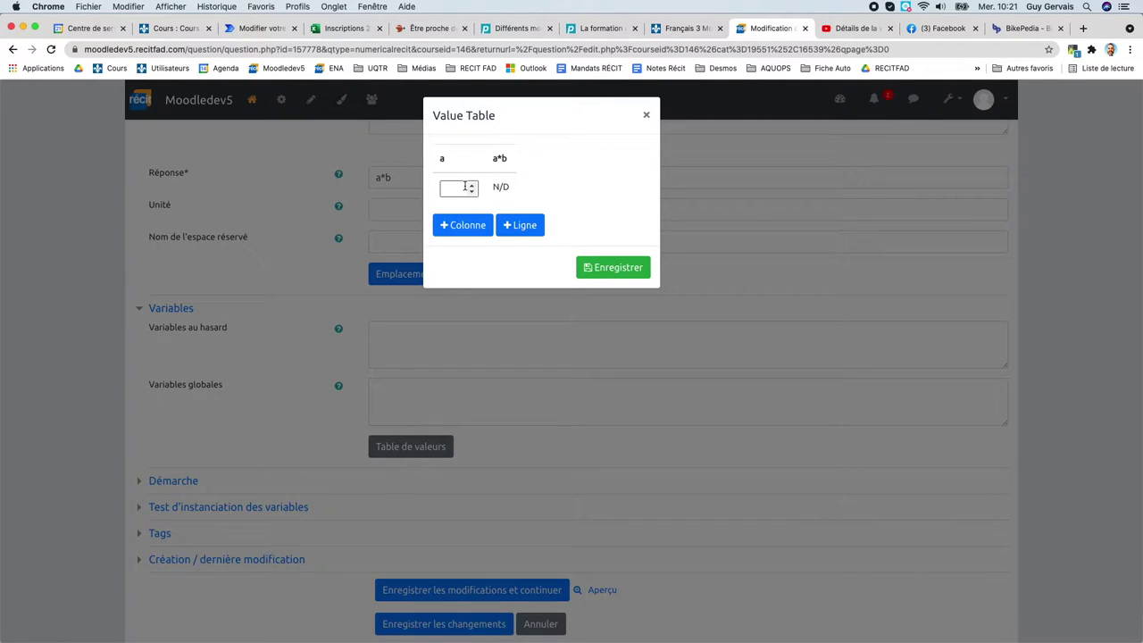
{"action": "left_click", "coordinate": [467, 226]}
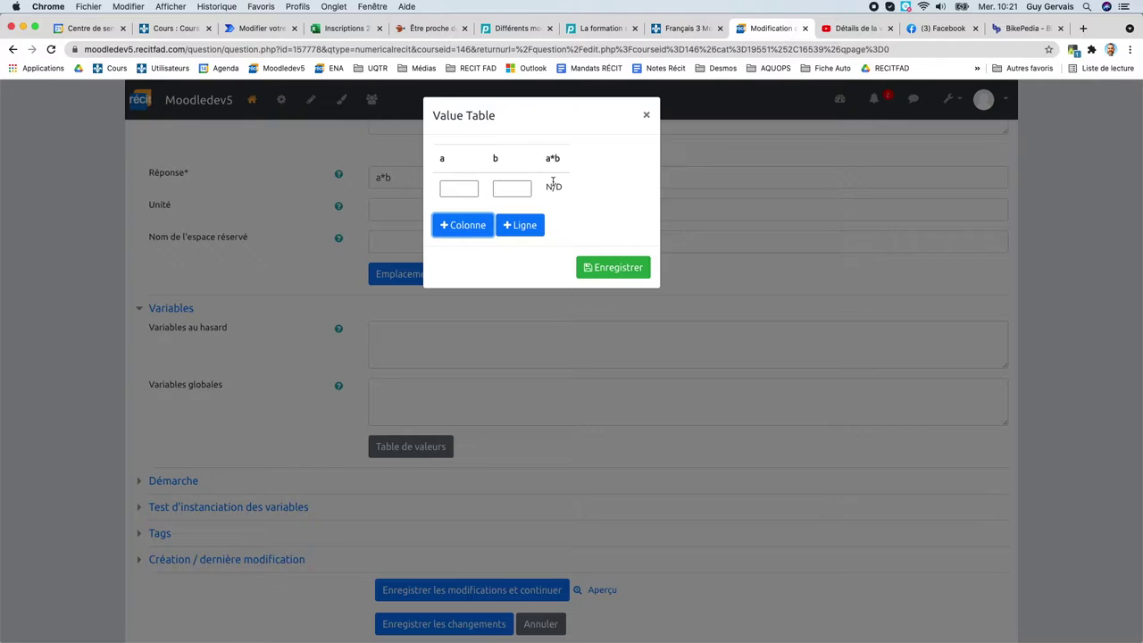
{"action": "left_click", "coordinate": [455, 190]}
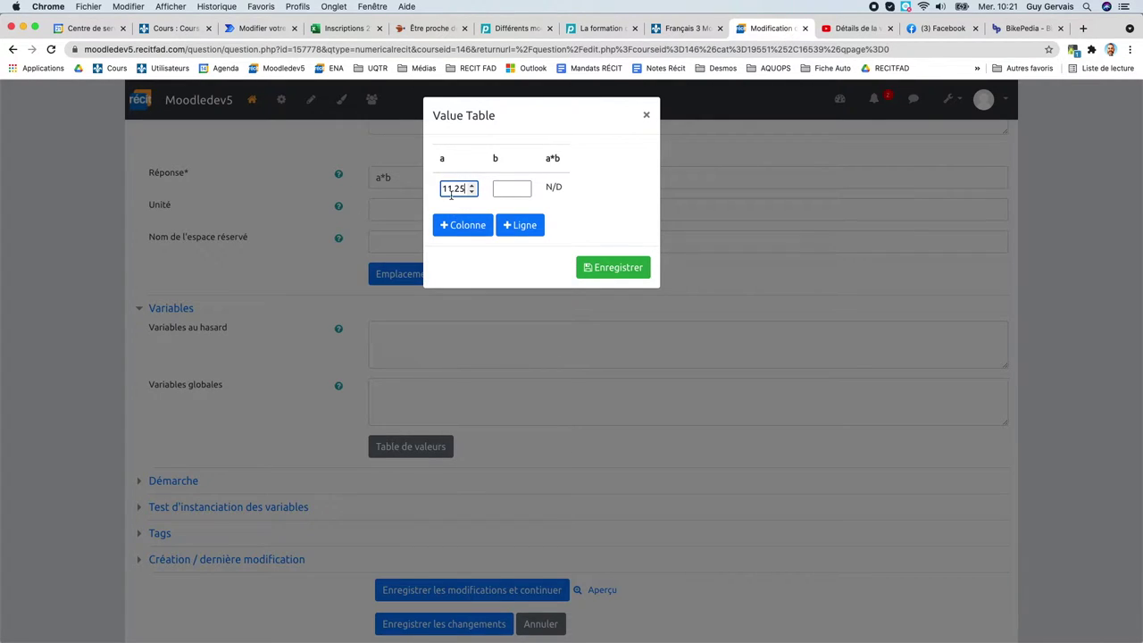
{"action": "left_click", "coordinate": [511, 188]}
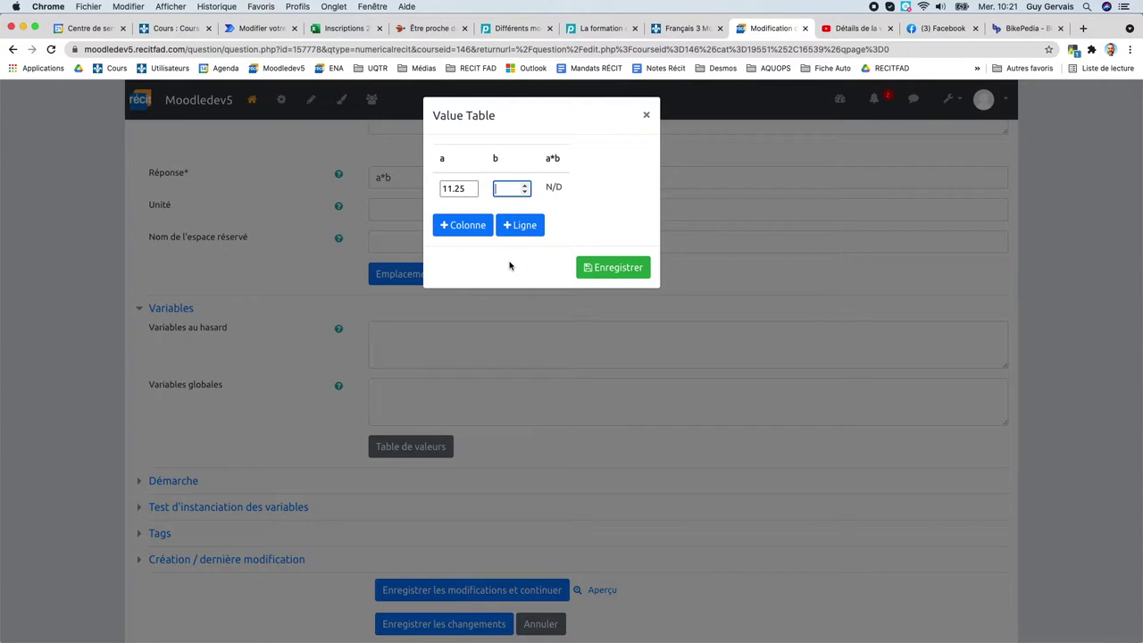
{"action": "type", "text": "1"}
{"action": "left_click", "coordinate": [584, 235]}
- Add six rows to the value table and fill column a with 11.35, 11.67, 11.89, 10.37, 10.98 and 12.05
{"action": "left_click", "coordinate": [522, 225]}
{"action": "left_click", "coordinate": [518, 256]}
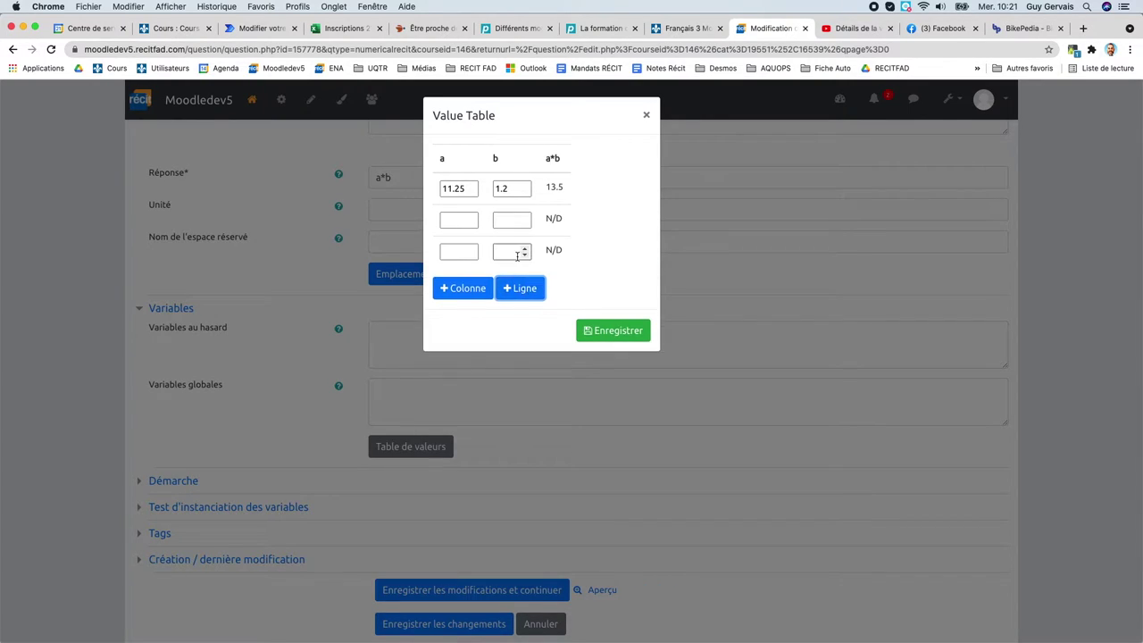
{"action": "left_click", "coordinate": [517, 288]}
{"action": "key", "text": "Return"}
{"action": "key", "text": "Return"}
{"action": "key", "text": "Return"}
{"action": "type", "text": "11.35 11.67 11.89 10.37 10.98 12.05"}
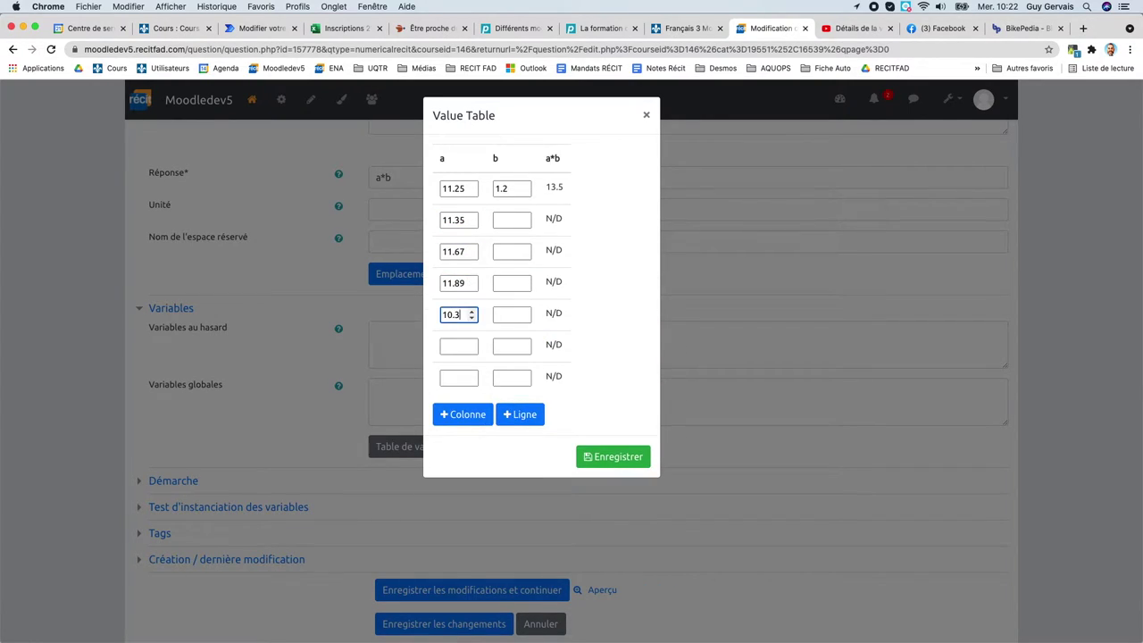
- Fill the remaining cells of column b with 1.1, 0.9, 0.8, 1.1, 1.3 and 0.6, and save the value table
{"action": "left_click", "coordinate": [512, 219]}
{"action": "type", "text": "1.1 0.9 0.8 1.1 1.3 0.6"}
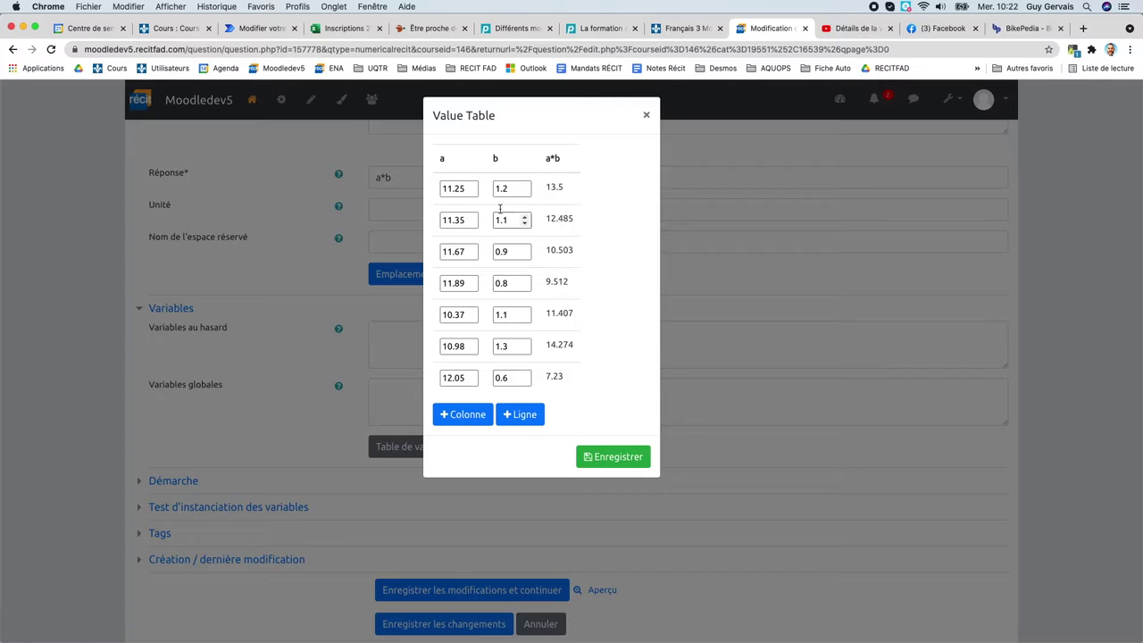
{"action": "left_click", "coordinate": [458, 189]}
{"action": "left_click", "coordinate": [508, 188]}
{"action": "left_click", "coordinate": [606, 457]}
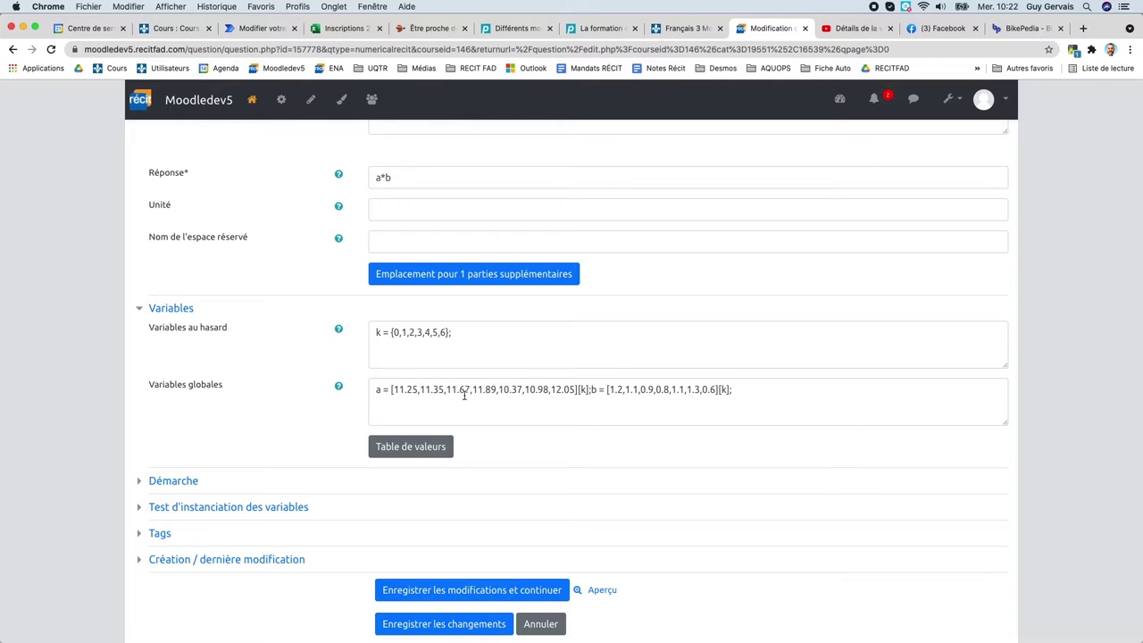
- Expand the Démarche section and set the Note de la démarche to 4, leaving the description empty
{"action": "scroll", "coordinate": [459, 400], "scroll_direction": "down", "scroll_amount": 2}
{"action": "scroll", "coordinate": [460, 400], "scroll_direction": "down", "scroll_amount": 3}
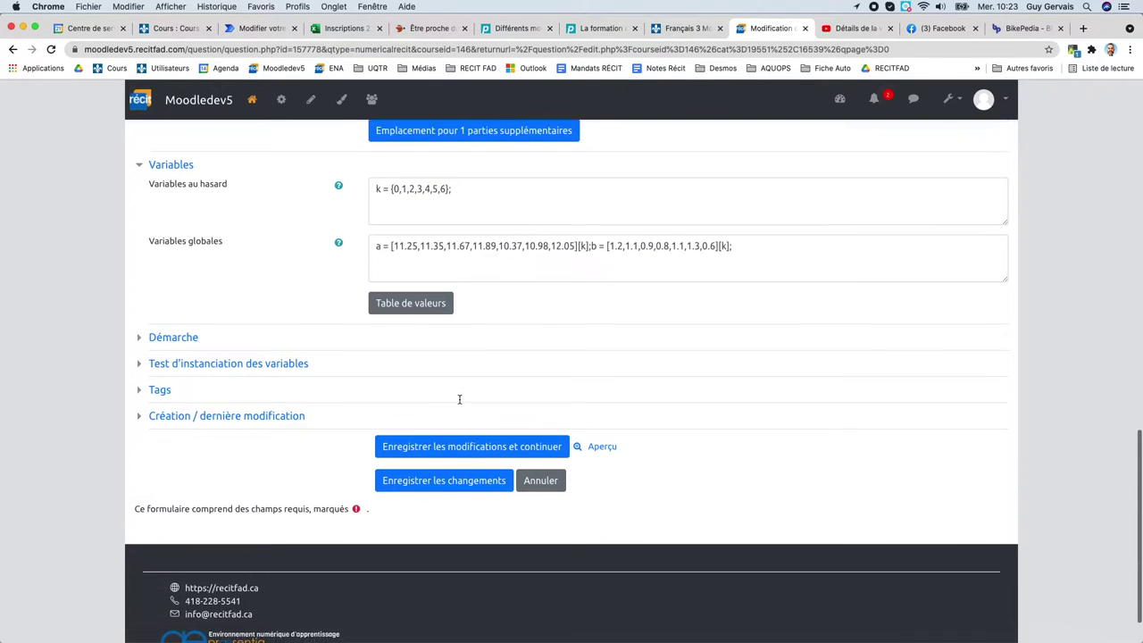
{"action": "left_click", "coordinate": [186, 333]}
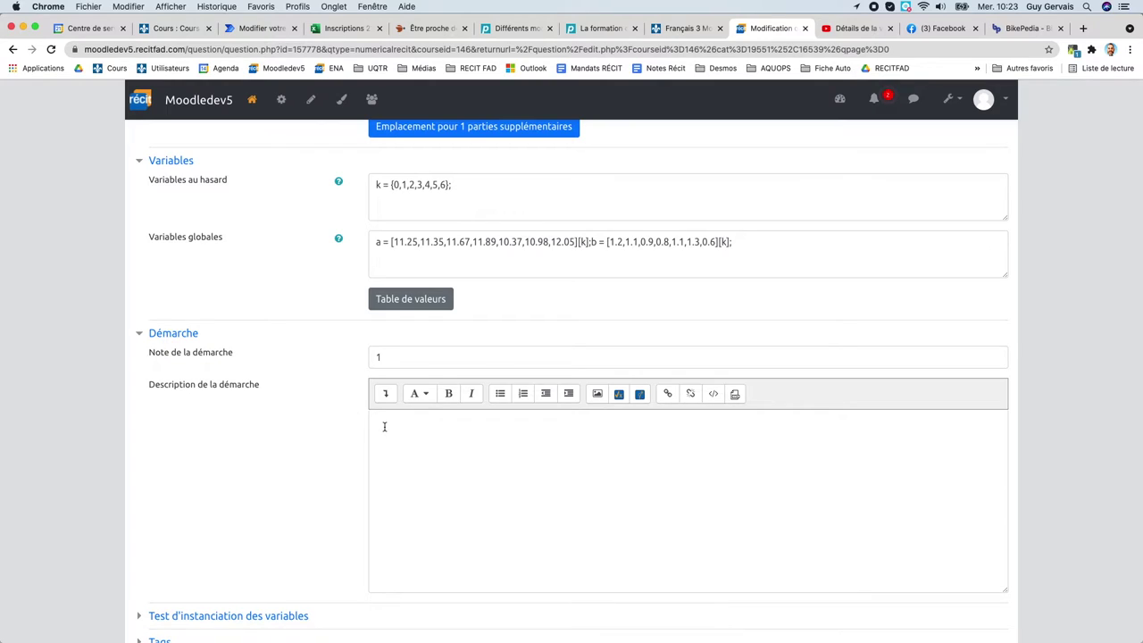
{"action": "left_click", "coordinate": [457, 459]}
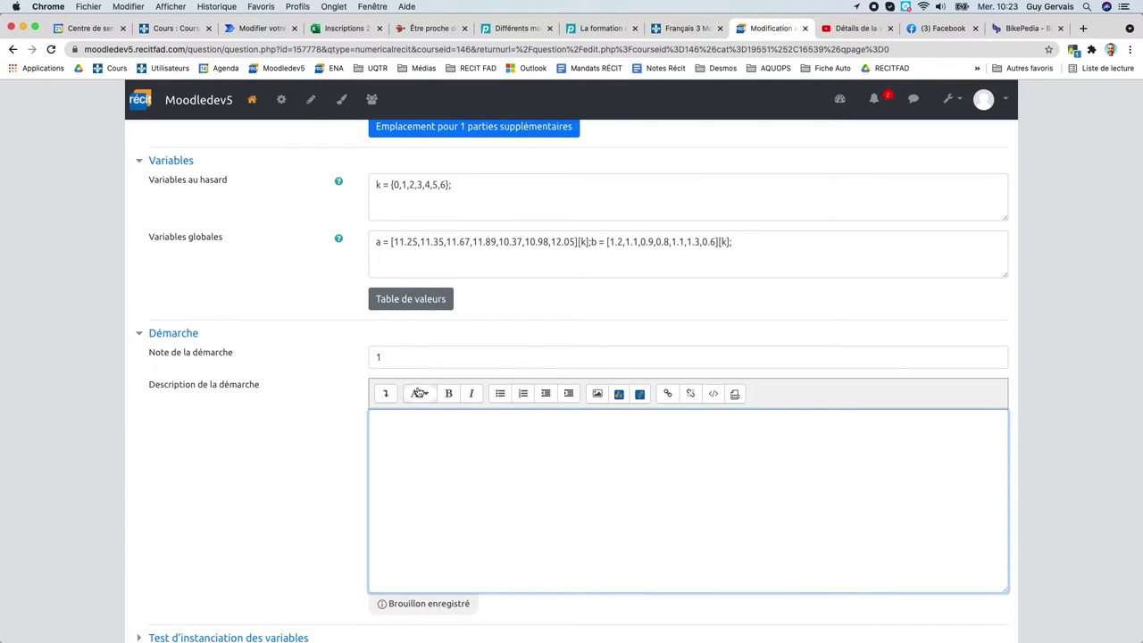
{"action": "double_click", "coordinate": [390, 356]}
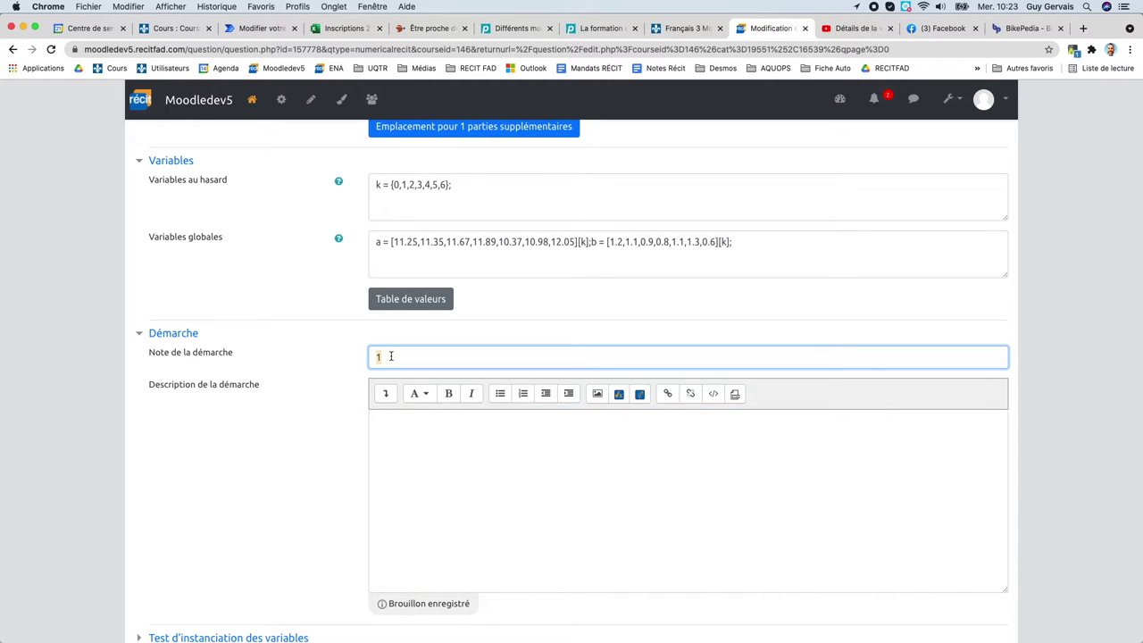
{"action": "type", "text": "4"}
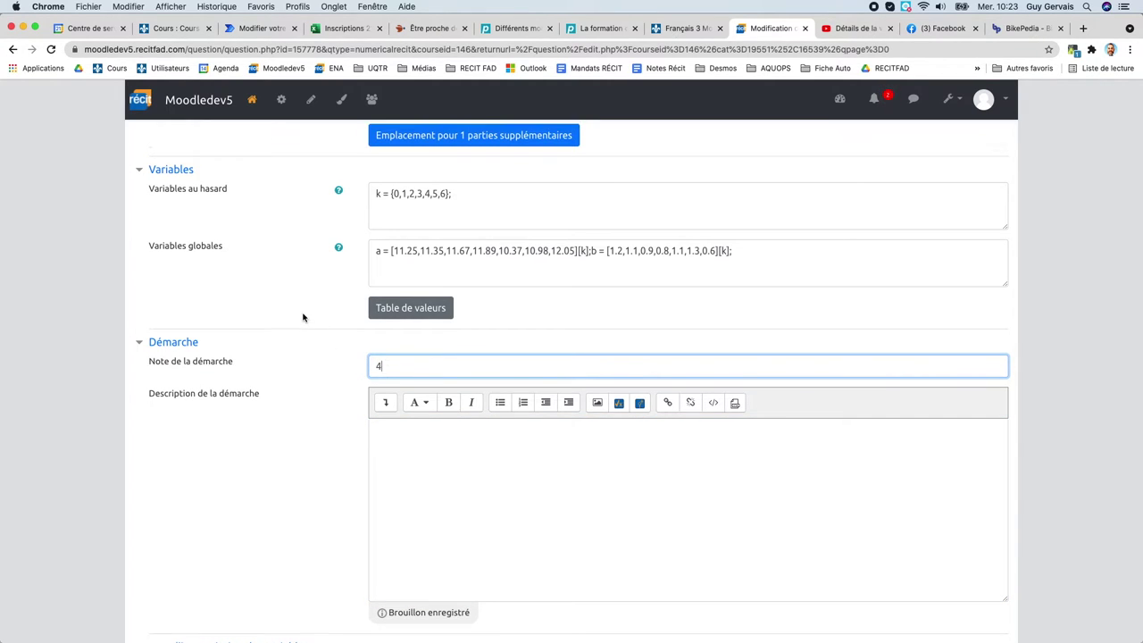
- Save the question's modifications and continue editing it
{"action": "scroll", "coordinate": [302, 317], "scroll_direction": "up", "scroll_amount": 5}
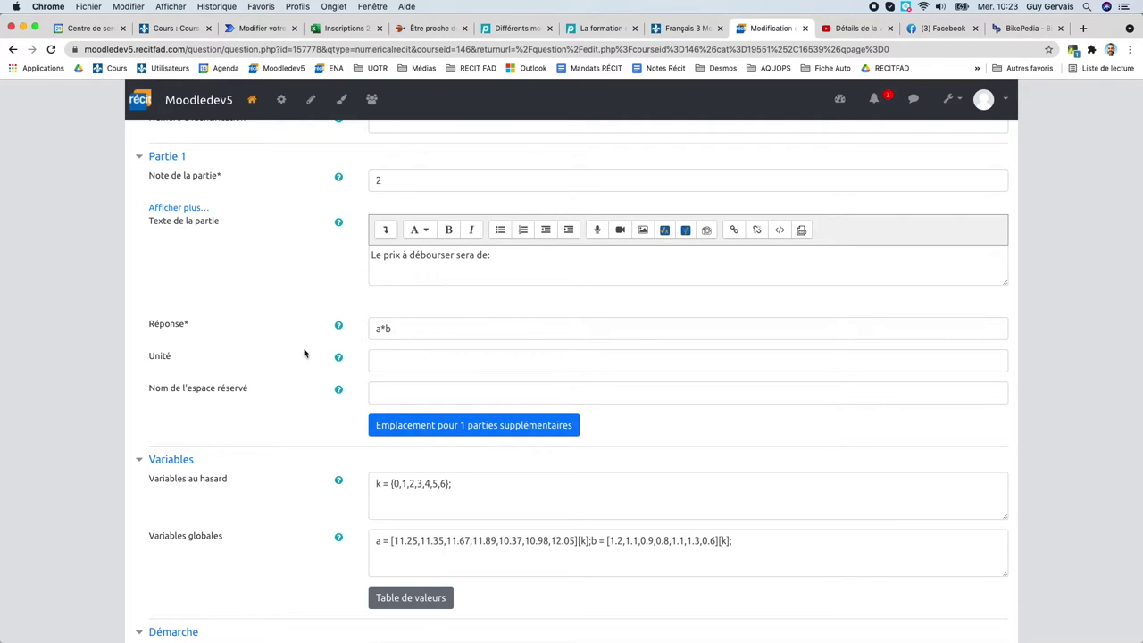
{"action": "scroll", "coordinate": [293, 360], "scroll_direction": "down", "scroll_amount": 5}
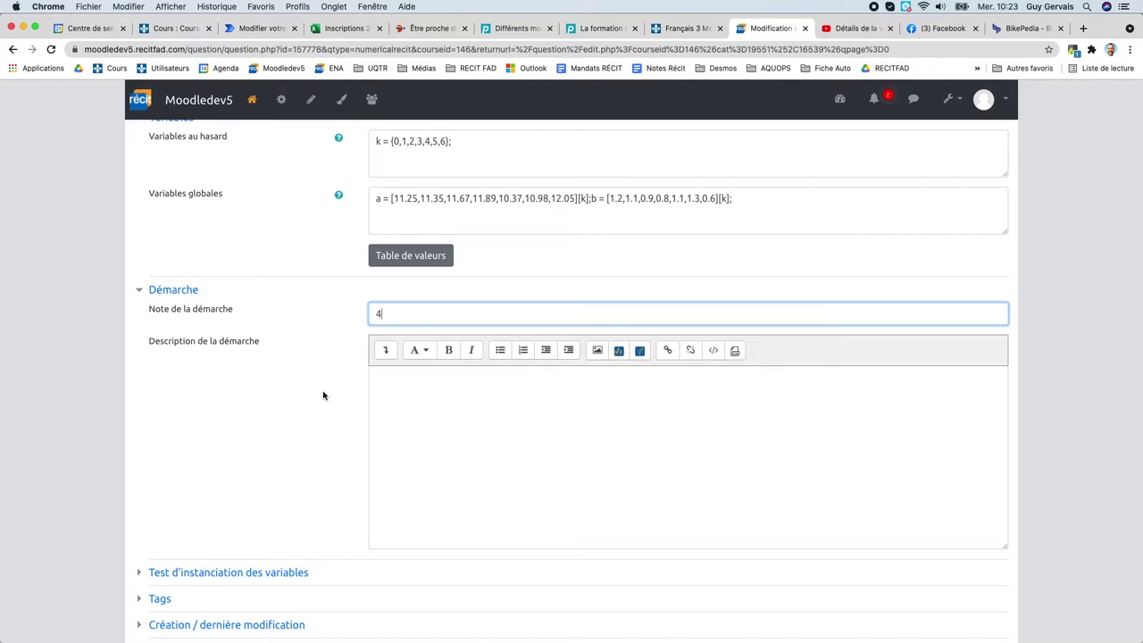
{"action": "scroll", "coordinate": [323, 395], "scroll_direction": "down", "scroll_amount": 1}
{"action": "scroll", "coordinate": [323, 396], "scroll_direction": "down", "scroll_amount": 2}
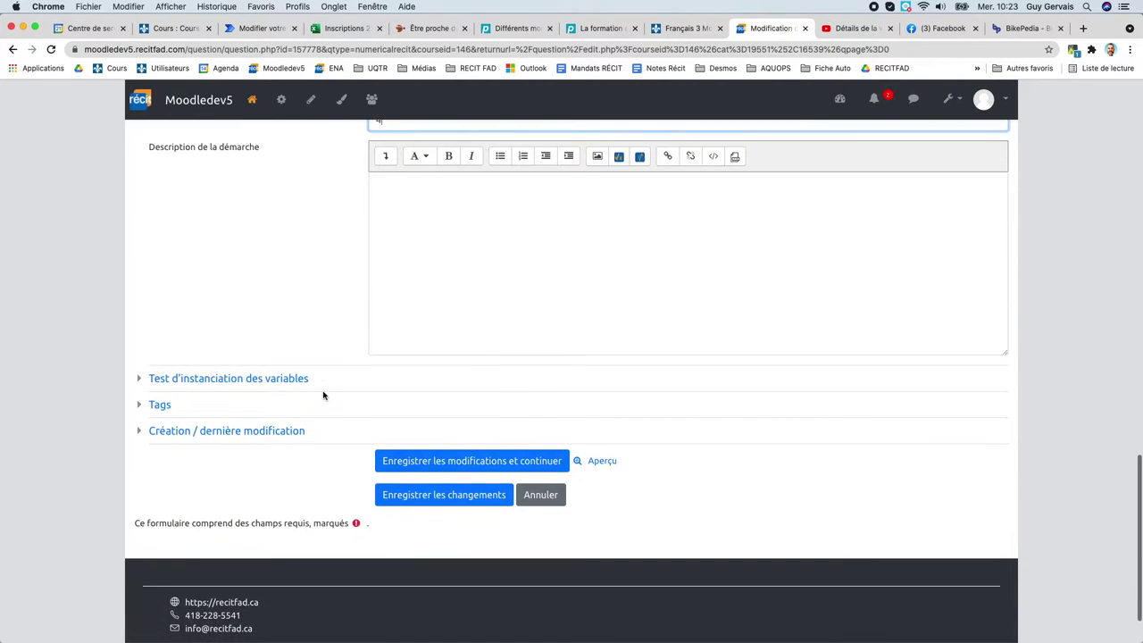
{"action": "left_click", "coordinate": [446, 464]}
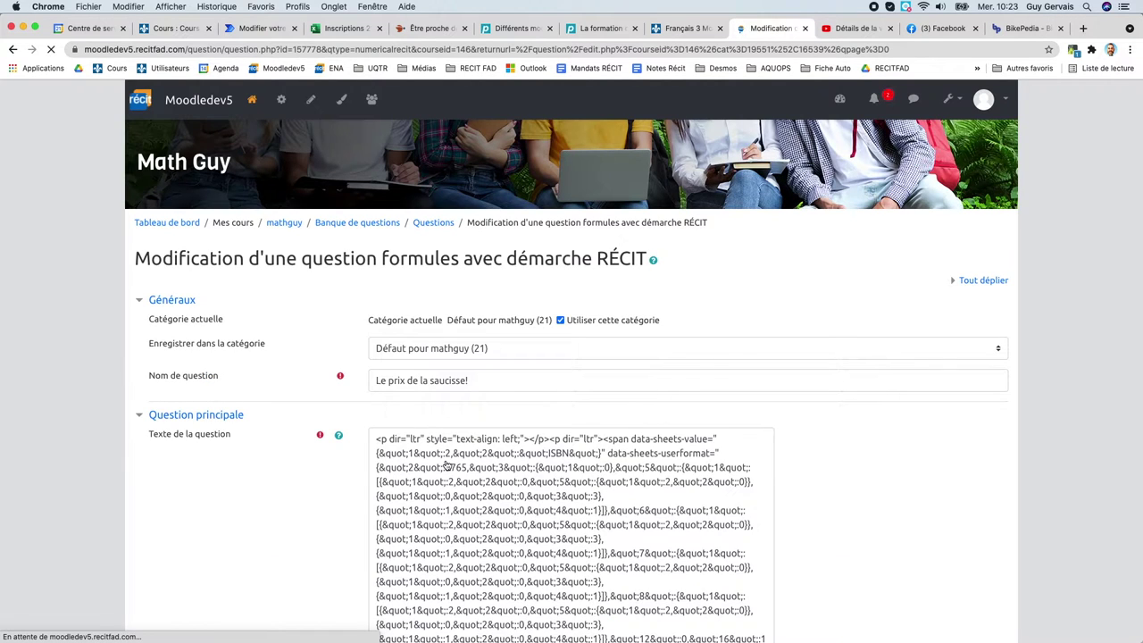
- Open the preview of the question and enlarge the preview window
{"action": "scroll", "coordinate": [290, 513], "scroll_direction": "down", "scroll_amount": 5}
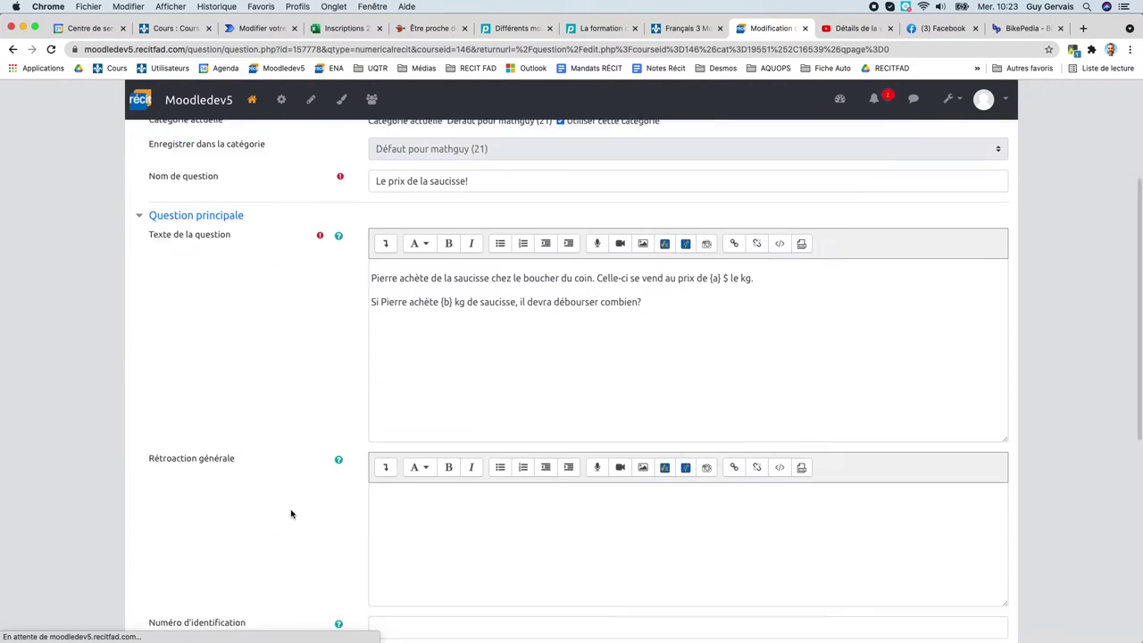
{"action": "scroll", "coordinate": [290, 513], "scroll_direction": "down", "scroll_amount": 3}
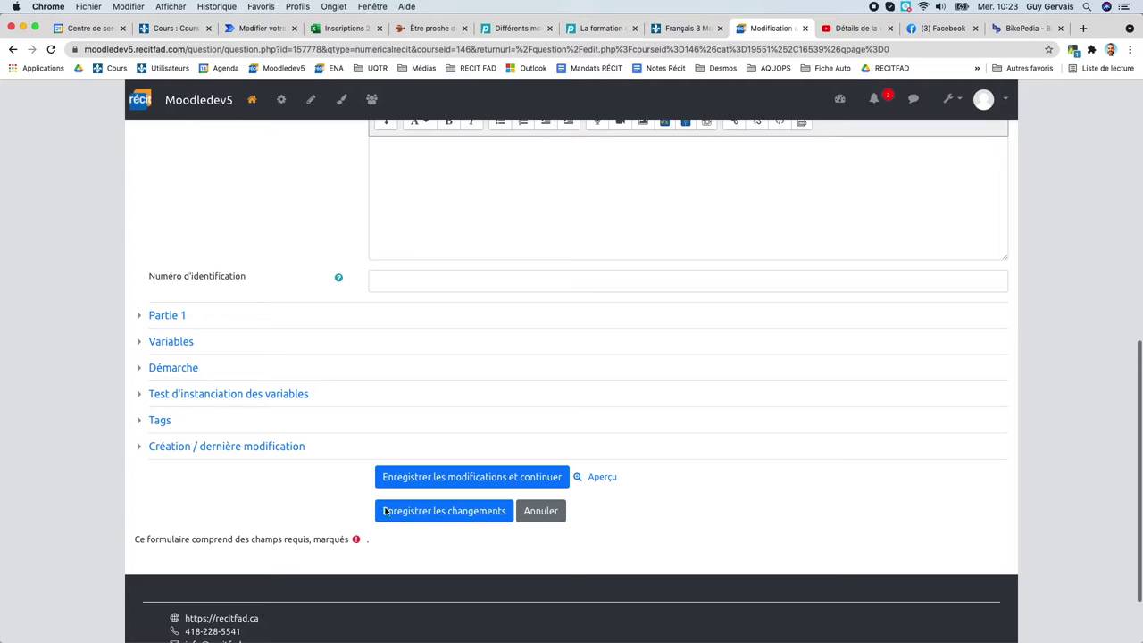
{"action": "left_click", "coordinate": [601, 478]}
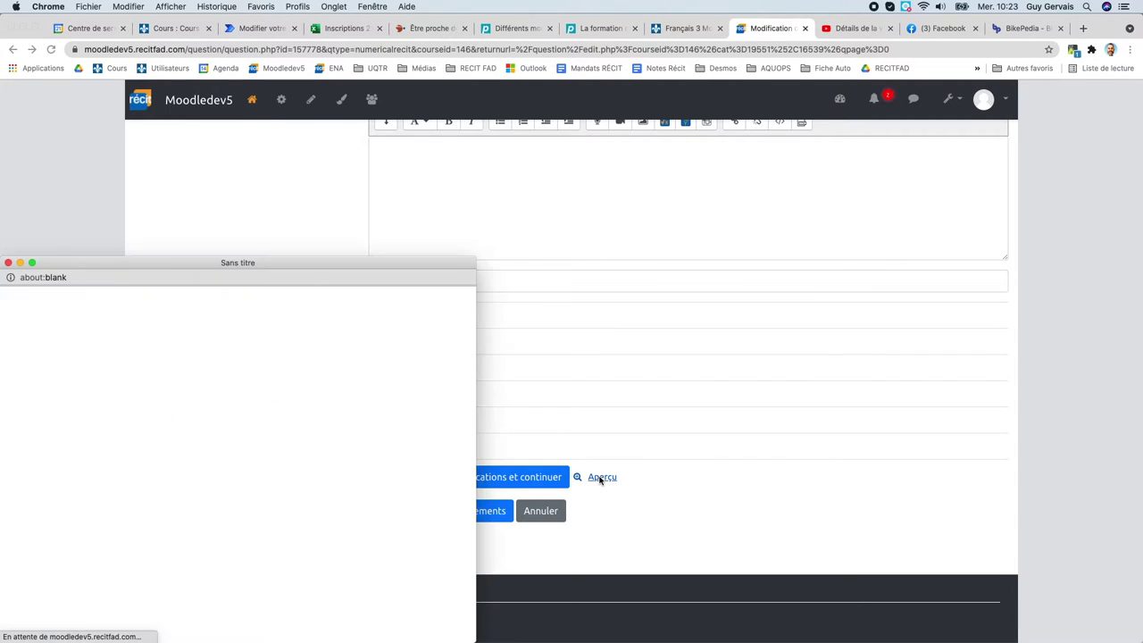
{"action": "double_click", "coordinate": [353, 261]}
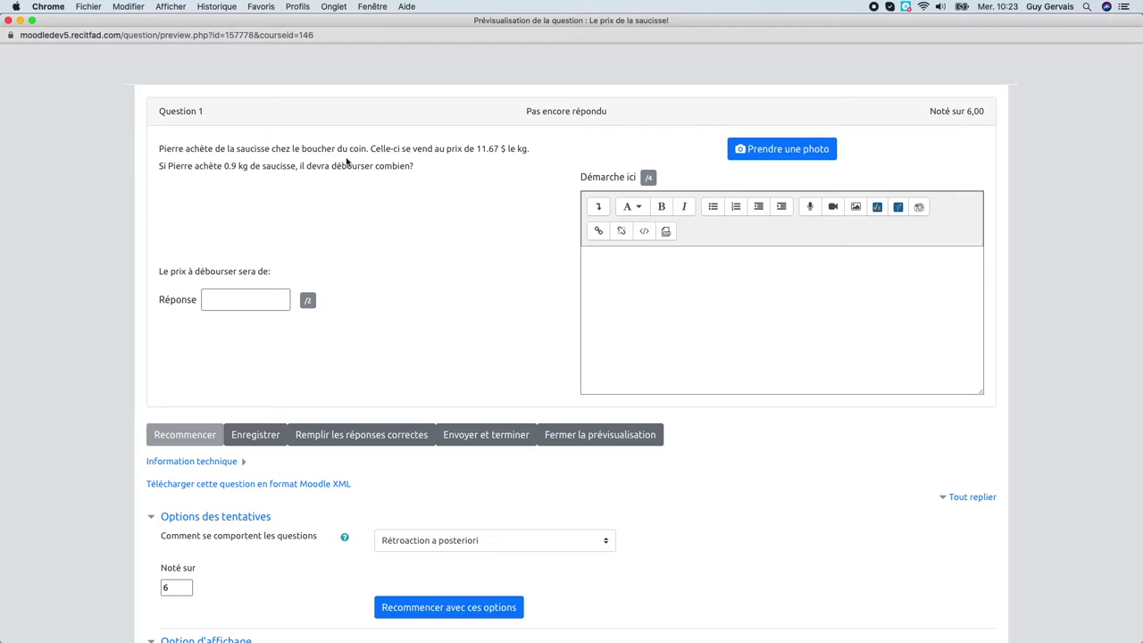
- Fill the preview with the correct answers, submit and finish the attempt, and close the preview
{"action": "left_click", "coordinate": [413, 440]}
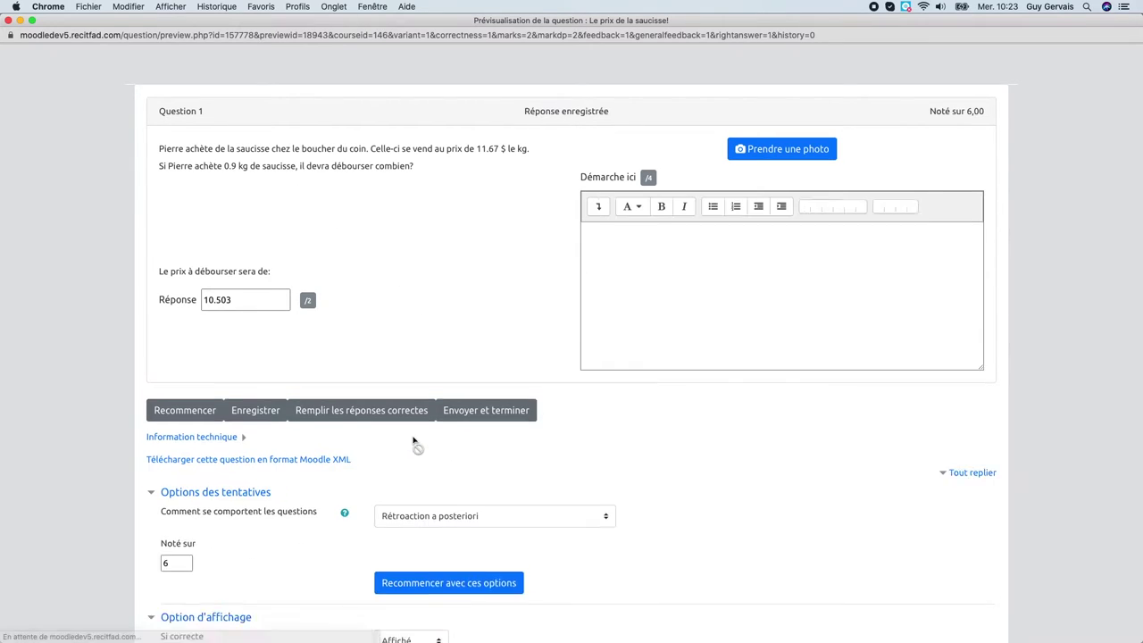
{"action": "left_click", "coordinate": [464, 439]}
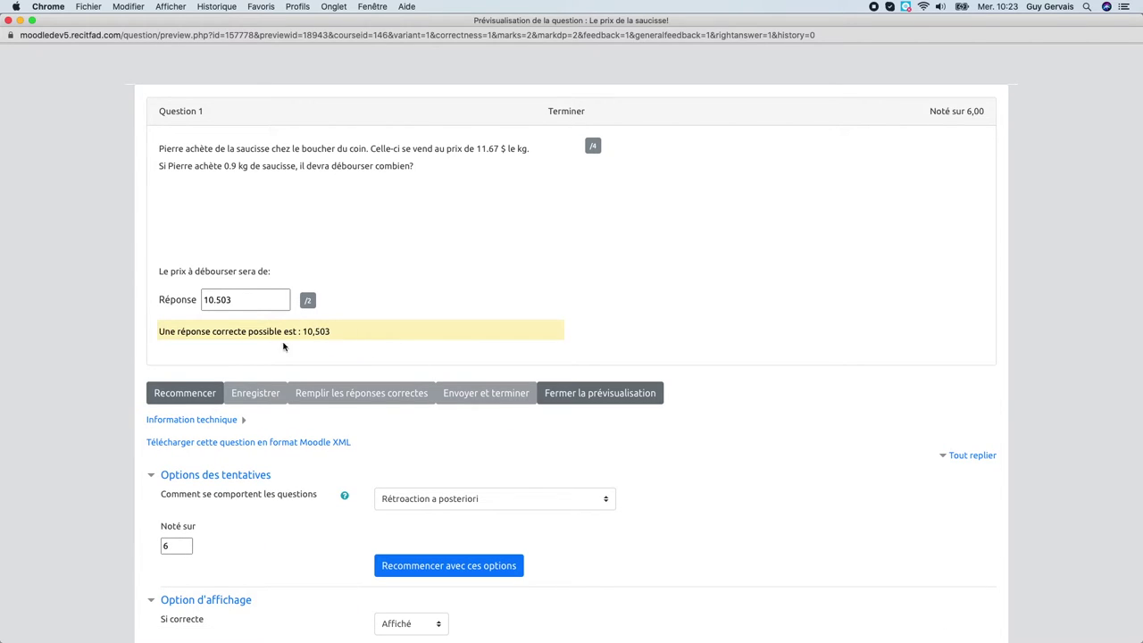
{"action": "left_click", "coordinate": [223, 304]}
{"action": "left_click", "coordinate": [566, 394]}
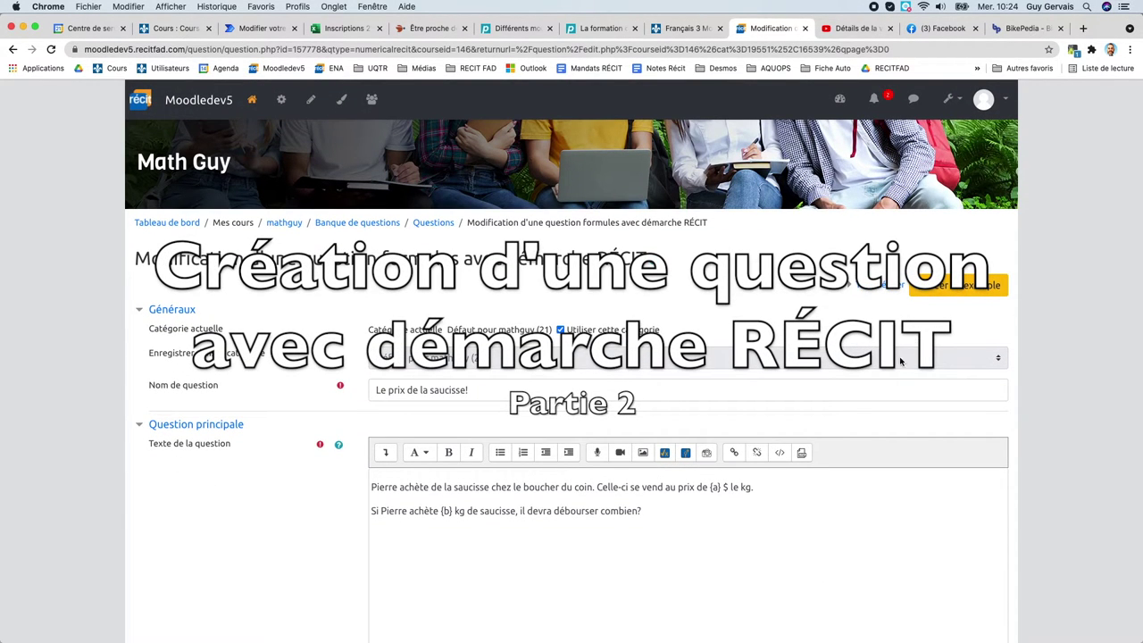
- Define the random variable a in Variables au hasard as a={10.25:12.45:0.05};
{"action": "scroll", "coordinate": [732, 508], "scroll_direction": "down", "scroll_amount": 4}
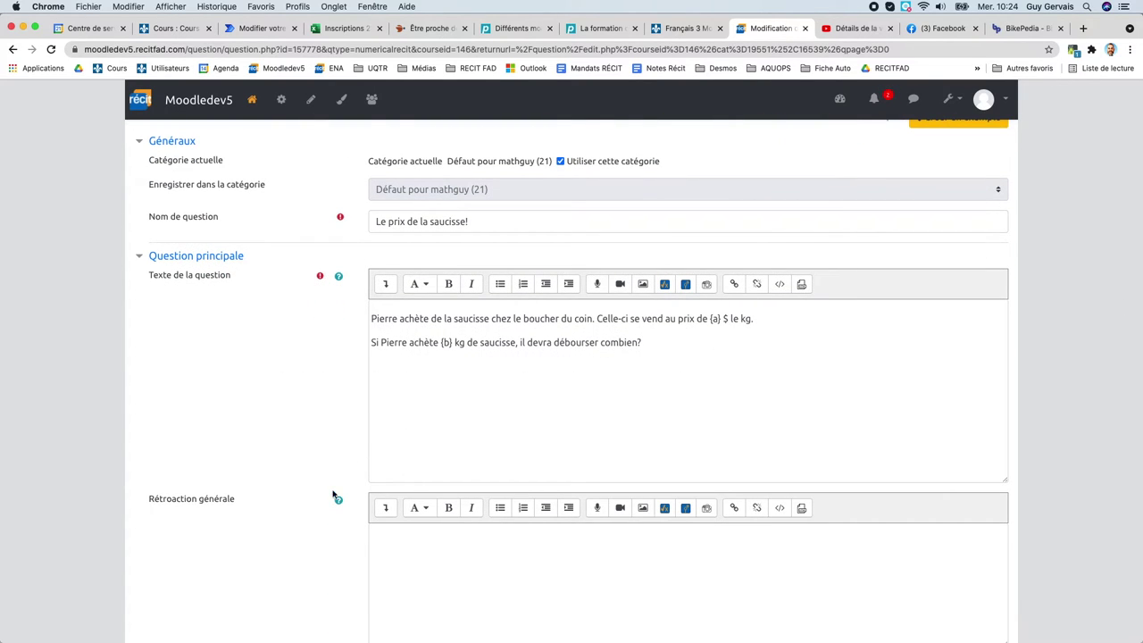
{"action": "scroll", "coordinate": [314, 553], "scroll_direction": "down", "scroll_amount": 10}
{"action": "scroll", "coordinate": [313, 556], "scroll_direction": "down", "scroll_amount": 4}
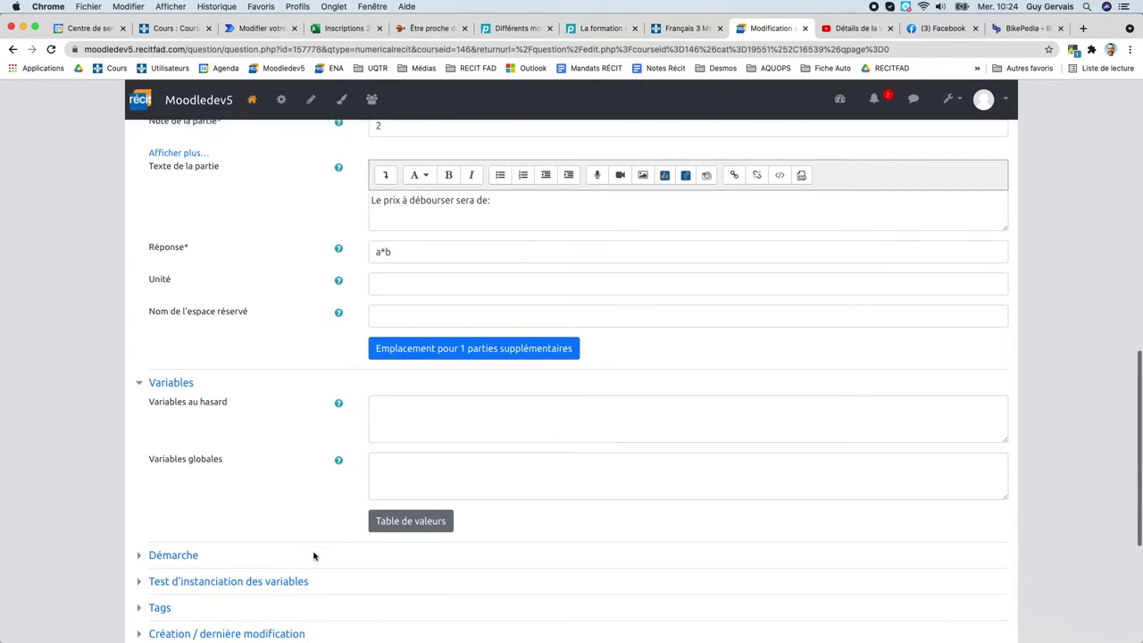
{"action": "scroll", "coordinate": [313, 556], "scroll_direction": "down", "scroll_amount": 1}
{"action": "left_click", "coordinate": [409, 369]}
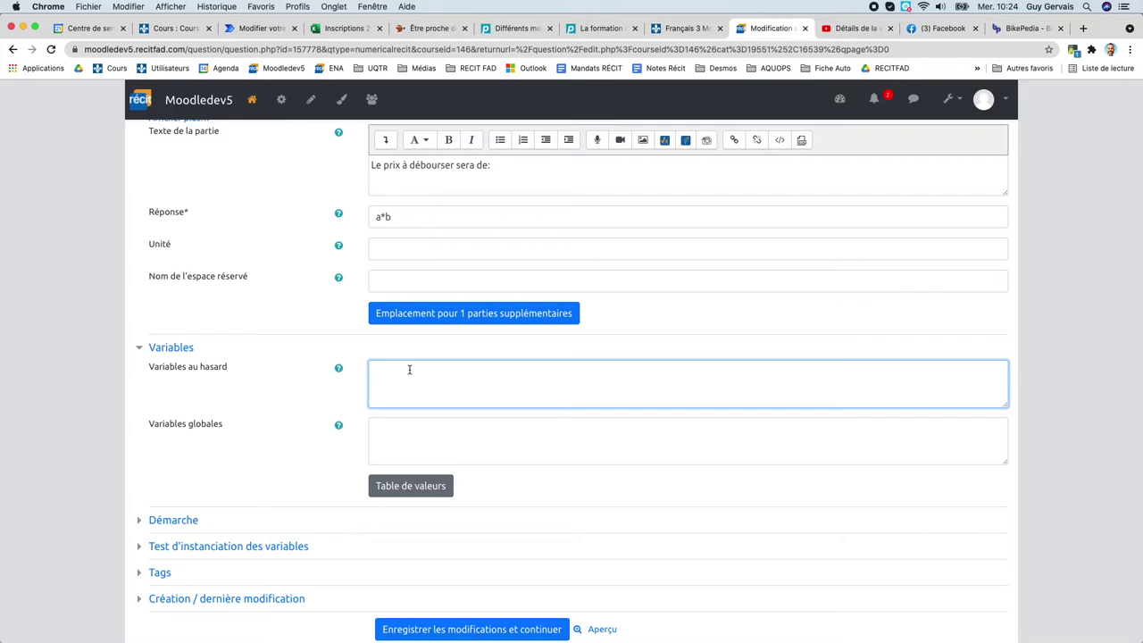
{"action": "scroll", "coordinate": [408, 368], "scroll_direction": "up", "scroll_amount": 5}
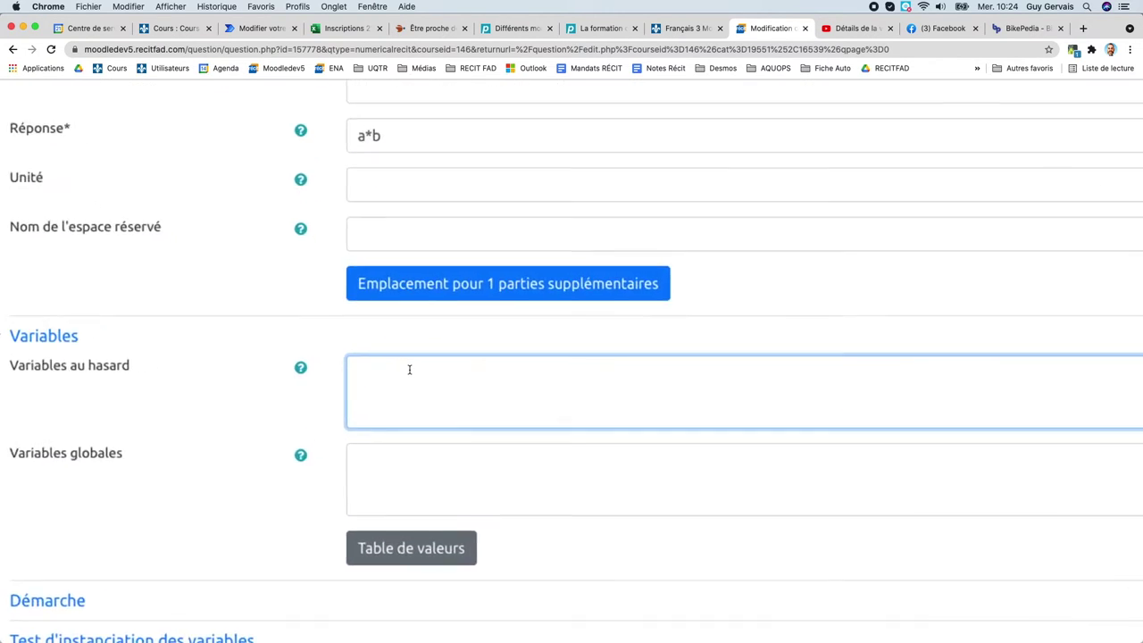
{"action": "type", "text": "a"}
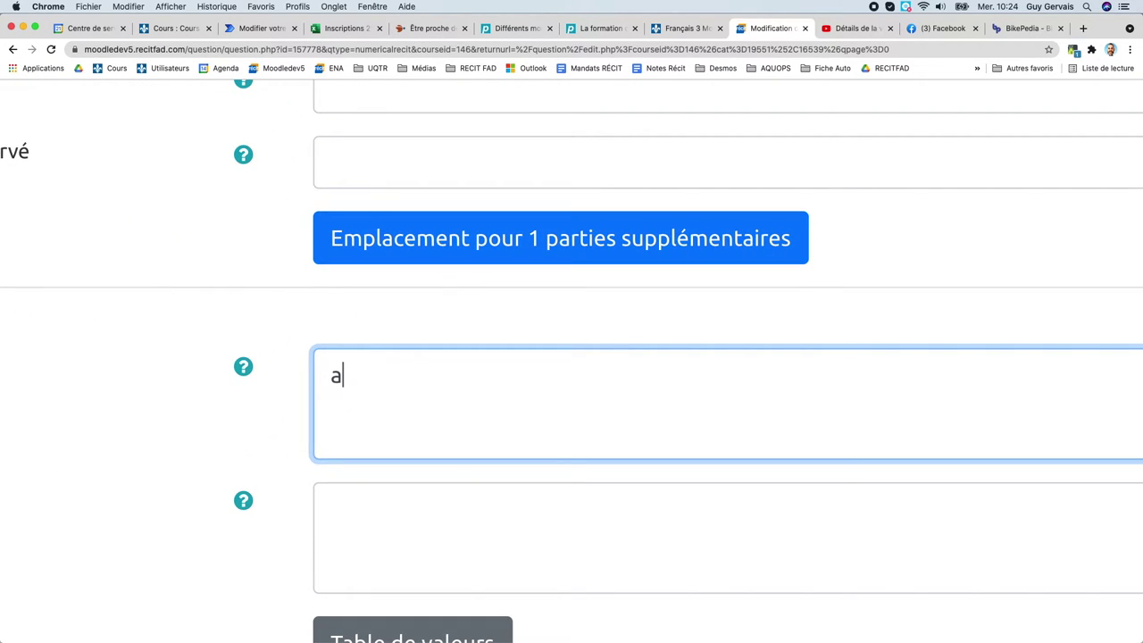
{"action": "type", "text": "={"}
{"action": "type", "text": "10.25:12."}
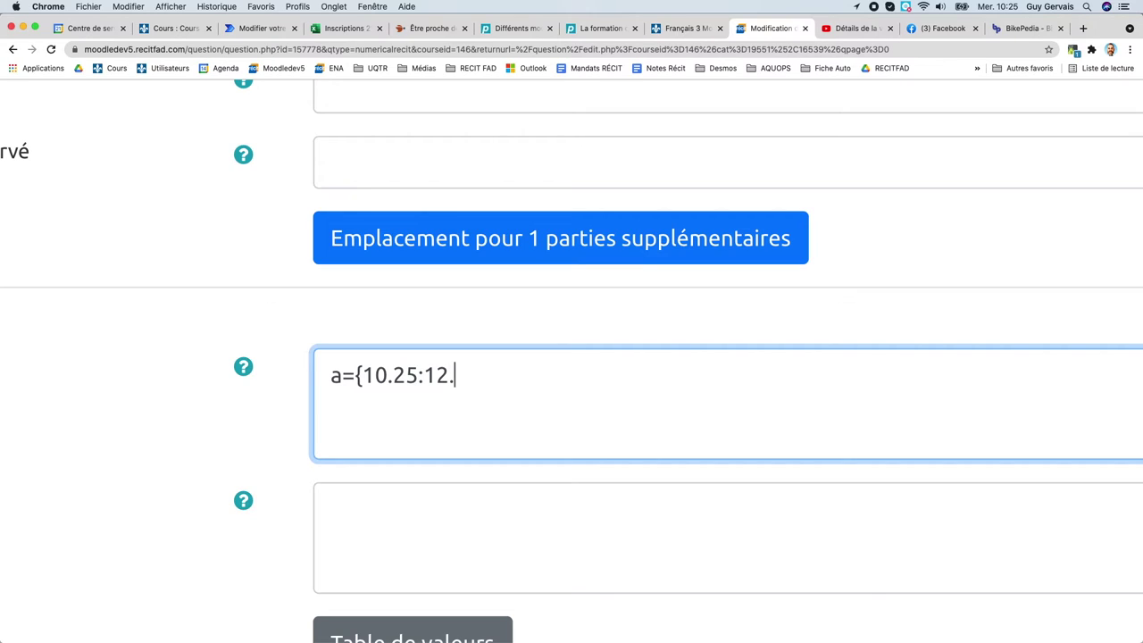
{"action": "type", "text": "45"}
{"action": "type", "text": ":0.05"}
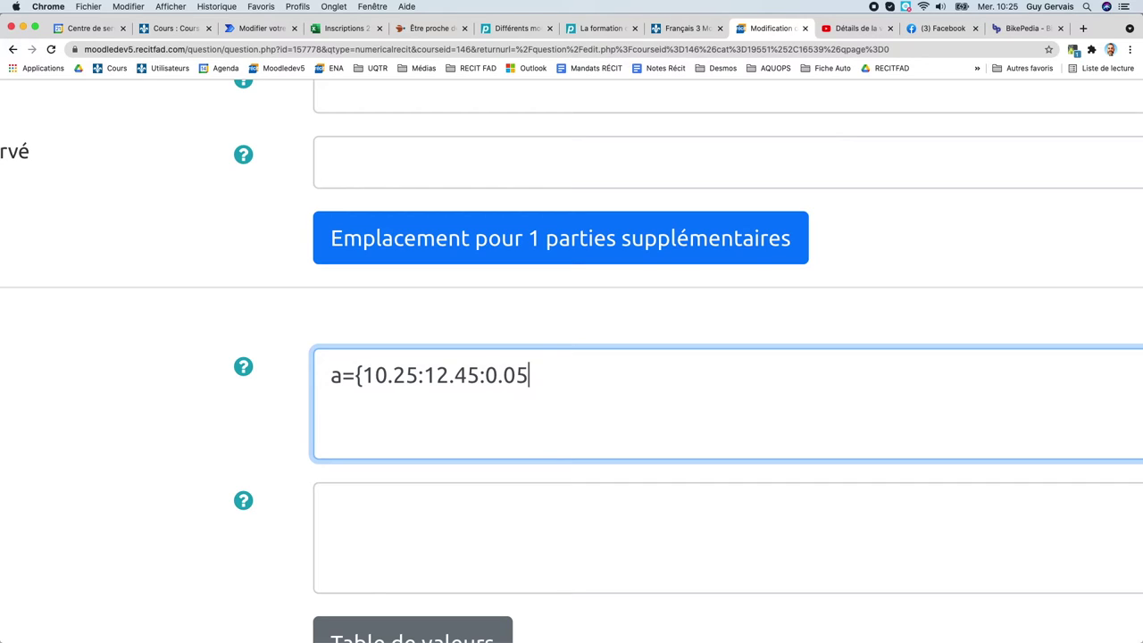
{"action": "type", "text": "}"}
{"action": "type", "text": ";"}
- Add the random variable b on a second line of Variables au hasard as b={0.8:1.2:0.01}
{"action": "key", "text": "Return"}
{"action": "type", "text": "b={0.8"}
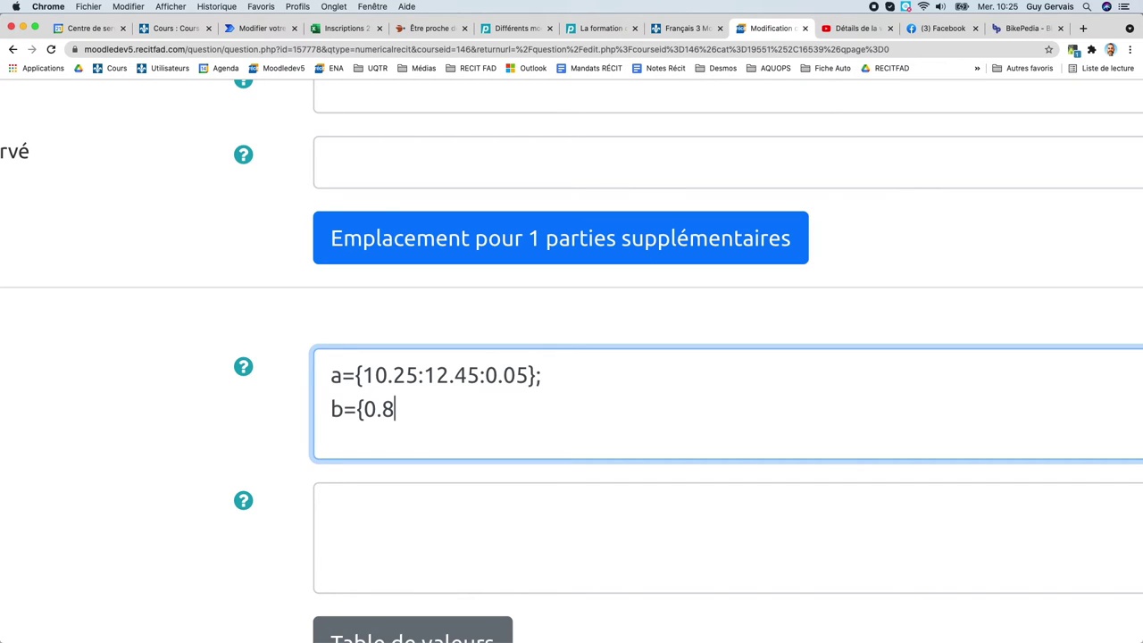
{"action": "type", "text": ":1.2:0.01"}
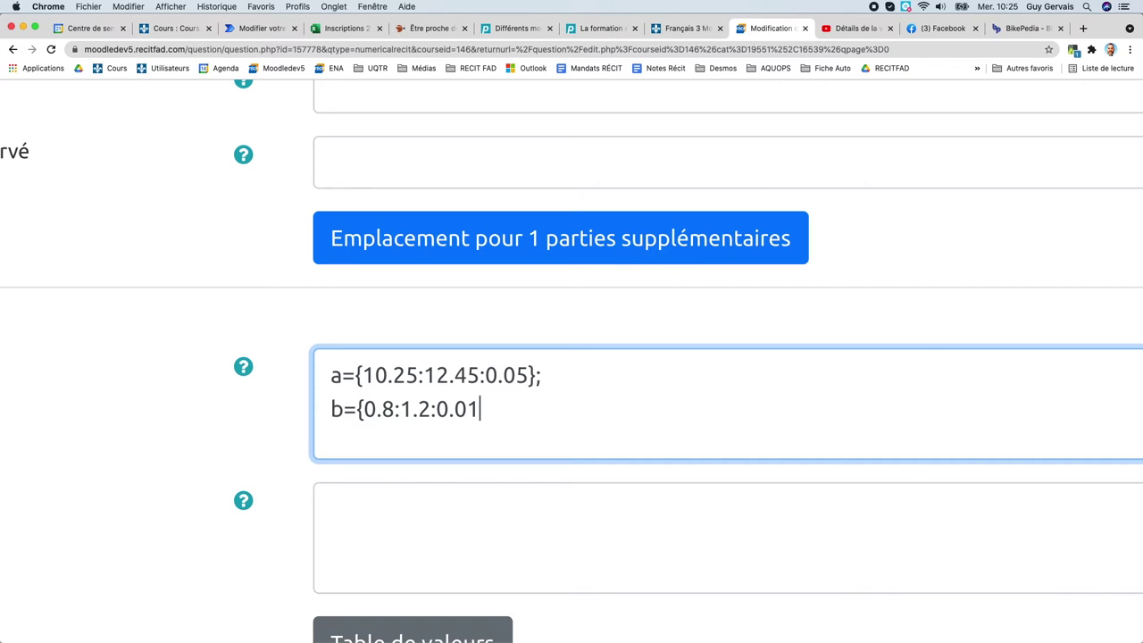
{"action": "type", "text": "}"}
{"action": "scroll", "coordinate": [497, 411], "scroll_direction": "down", "scroll_amount": 5}
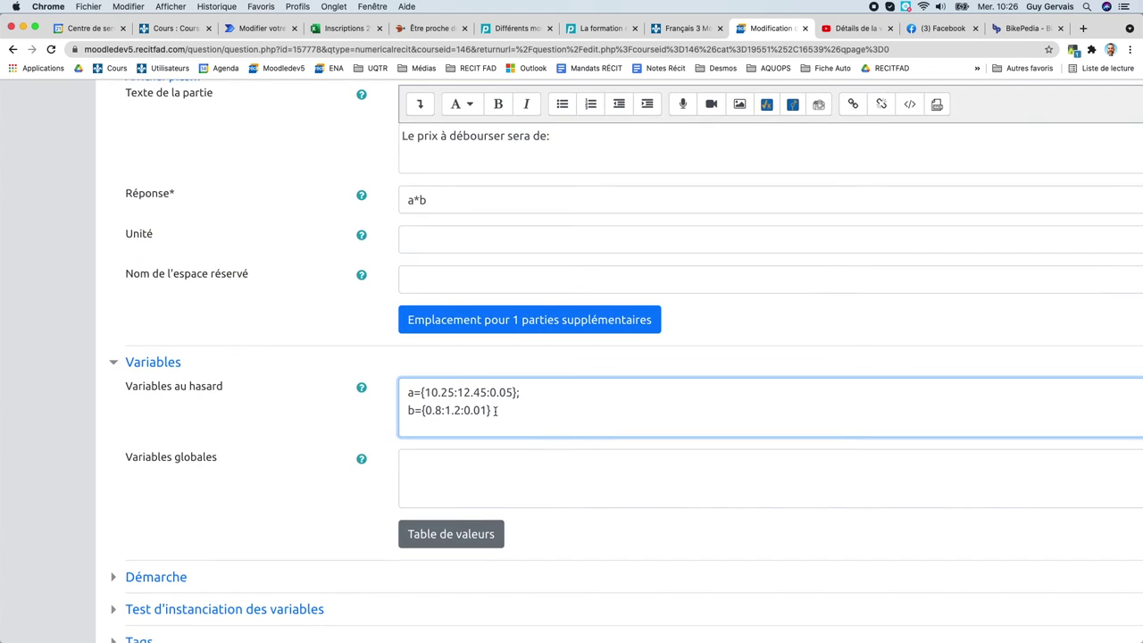
- Instantiate 5 data sets in the Test d'instanciation des variables and examine the previewed question, statistics and generated values
{"action": "scroll", "coordinate": [495, 411], "scroll_direction": "down", "scroll_amount": 4}
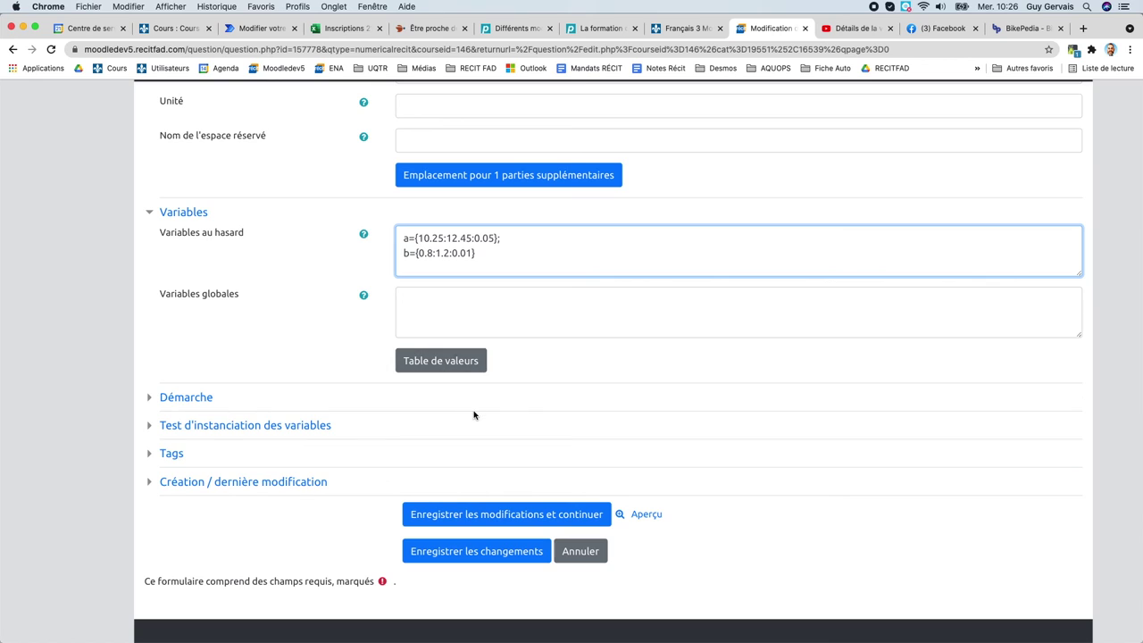
{"action": "scroll", "coordinate": [474, 413], "scroll_direction": "down", "scroll_amount": 1}
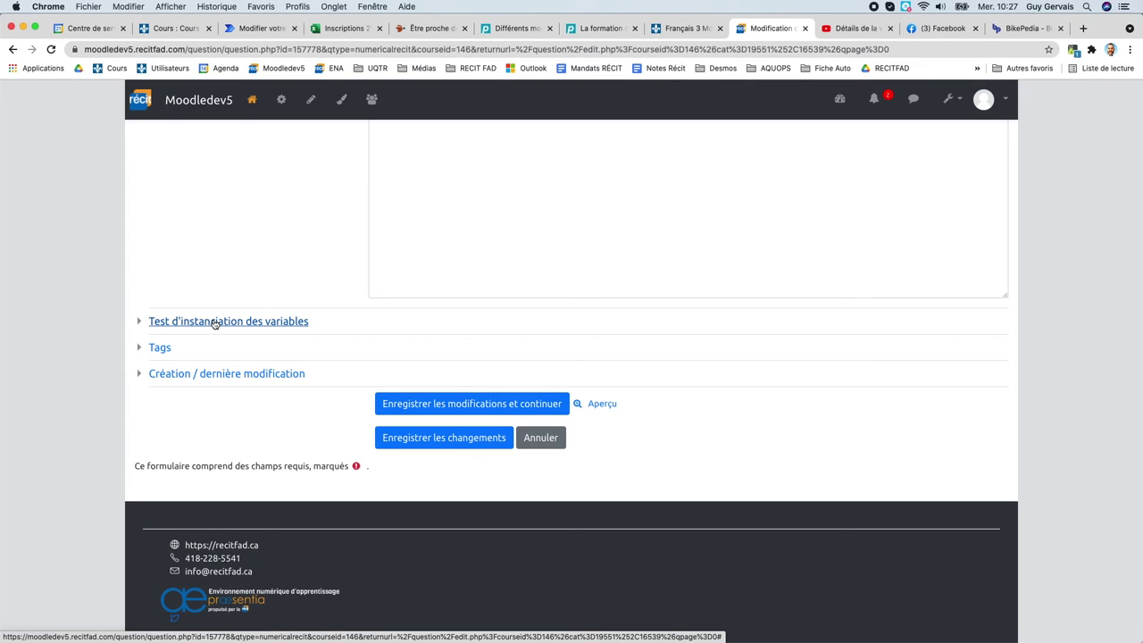
{"action": "left_click", "coordinate": [214, 323]}
{"action": "scroll", "coordinate": [215, 322], "scroll_direction": "down", "scroll_amount": 2}
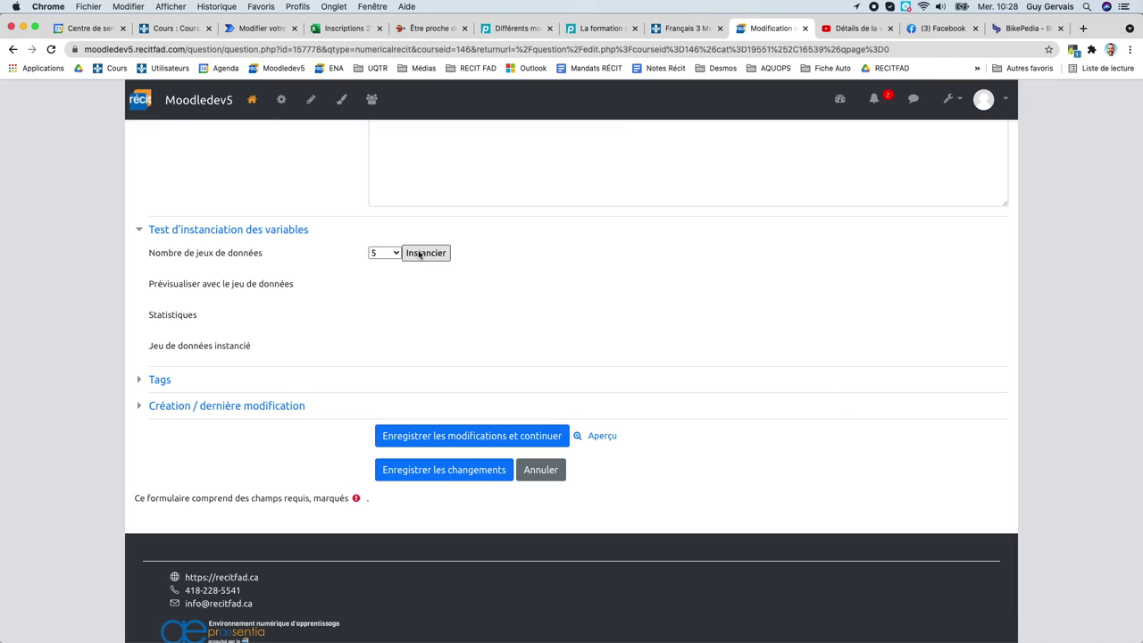
{"action": "left_click", "coordinate": [420, 254]}
{"action": "scroll", "coordinate": [300, 370], "scroll_direction": "down", "scroll_amount": 2}
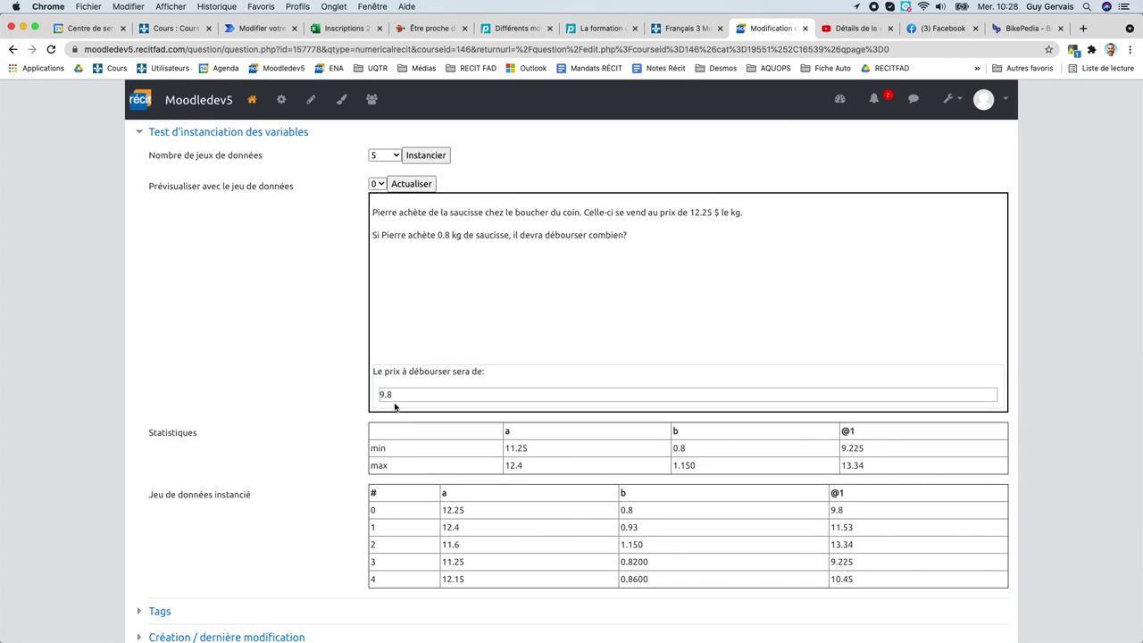
{"action": "scroll", "coordinate": [321, 452], "scroll_direction": "down", "scroll_amount": 1}
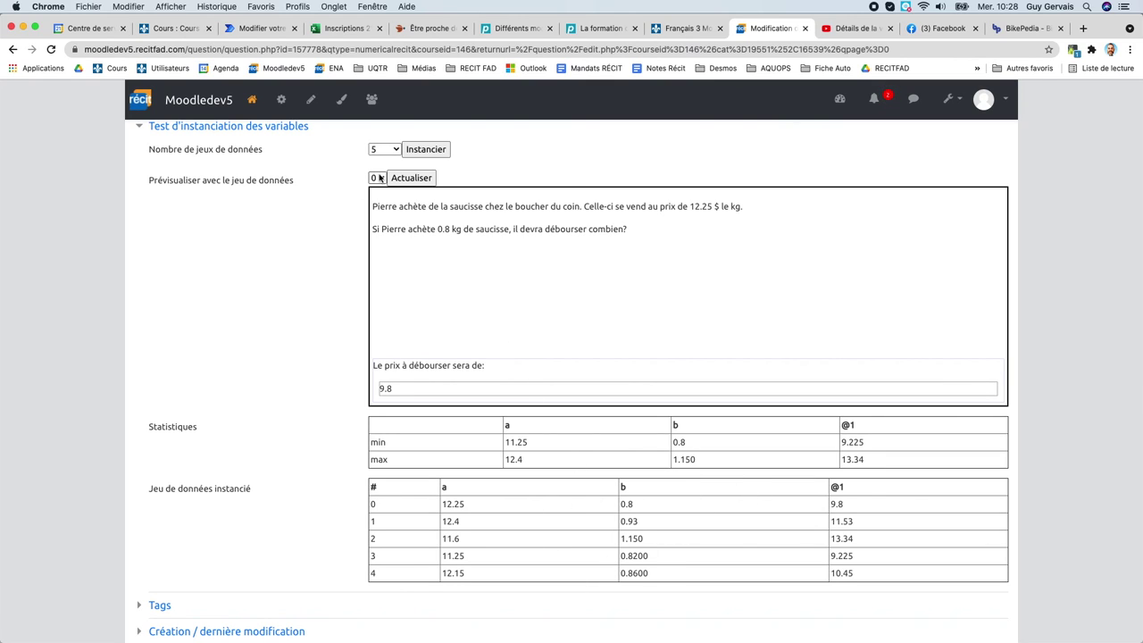
{"action": "scroll", "coordinate": [843, 525], "scroll_direction": "down", "scroll_amount": 1}
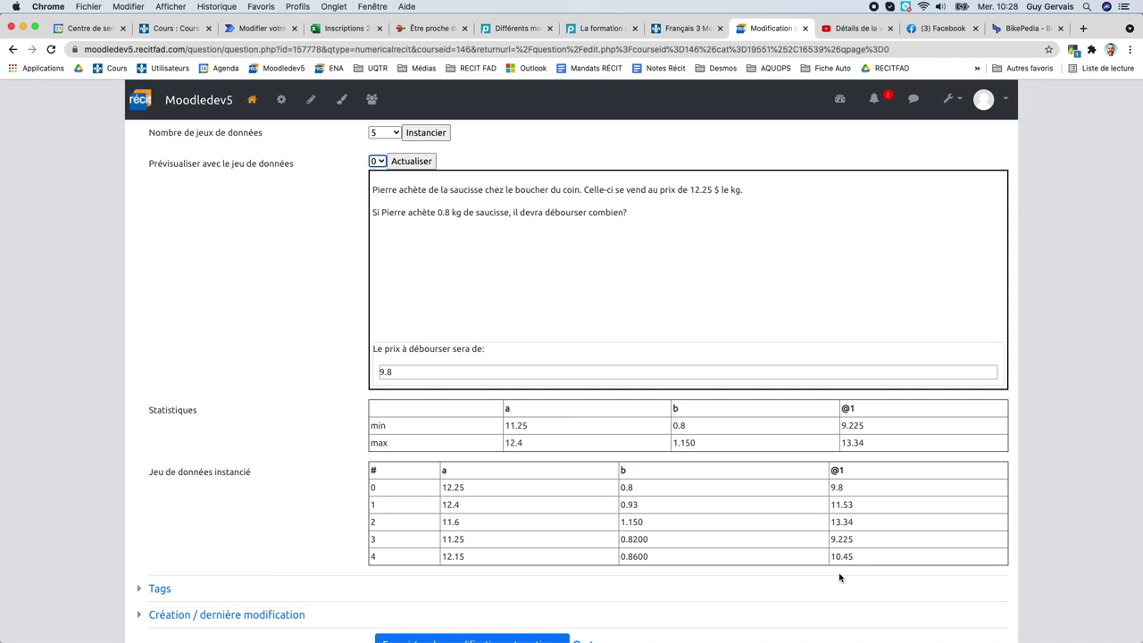